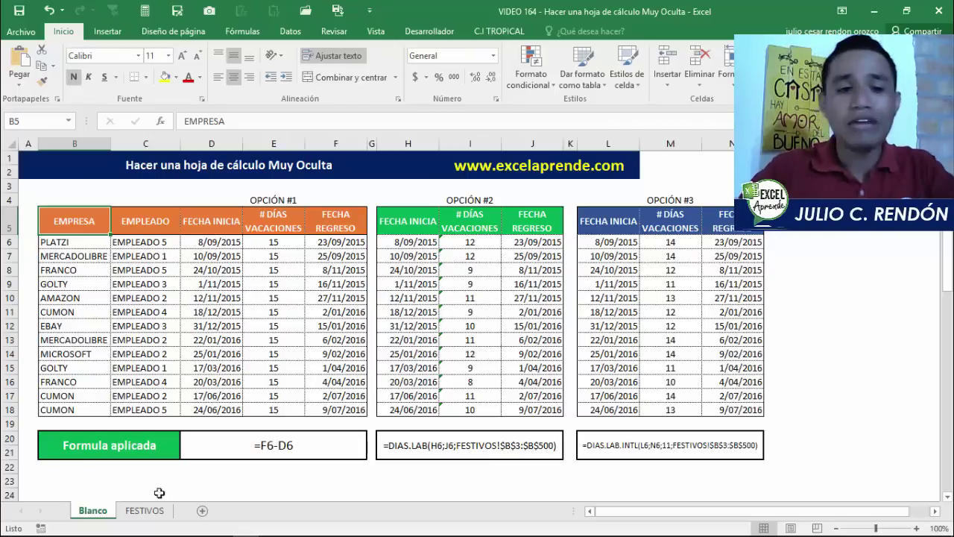
Hide the FESTIVOS sheet with Ocultar from its tab's menu
click(127, 510)
click(94, 510)
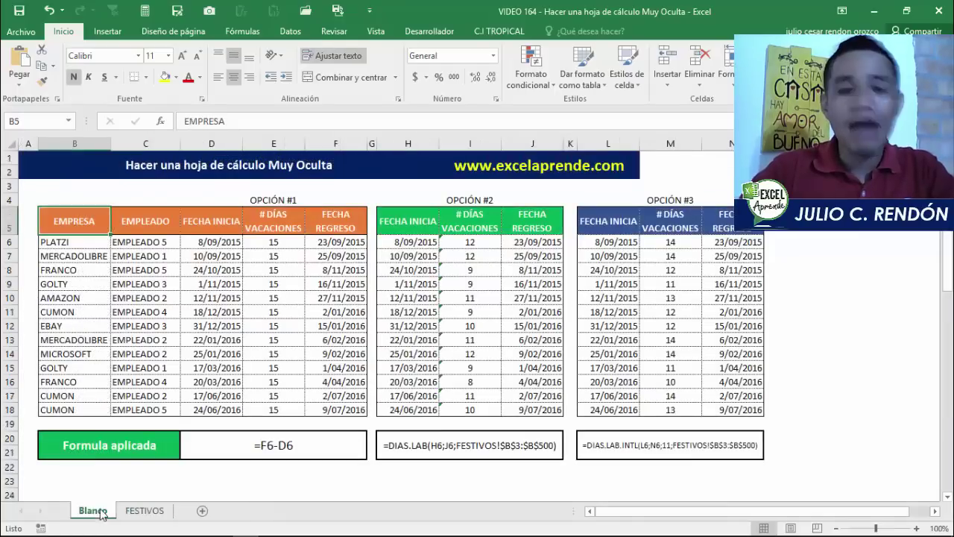
click(137, 512)
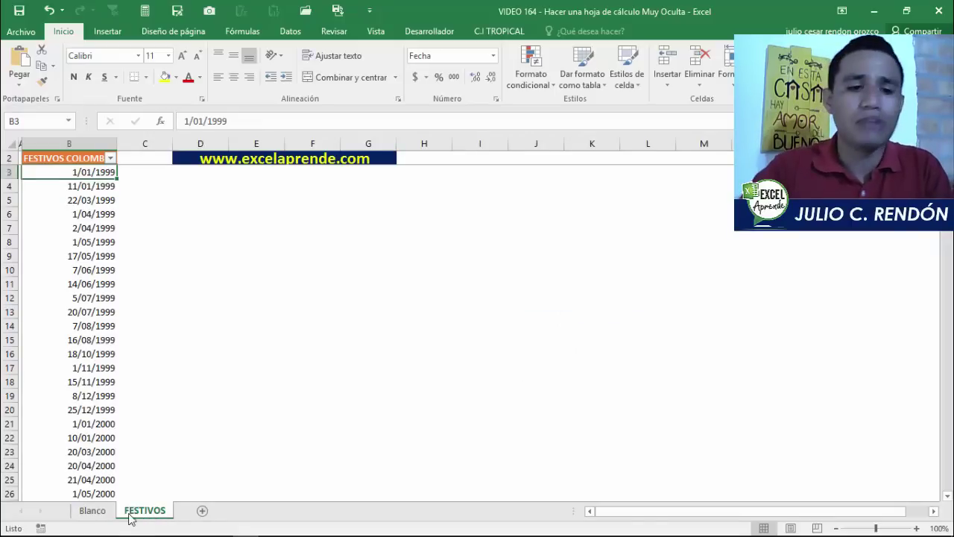
right_click(137, 512)
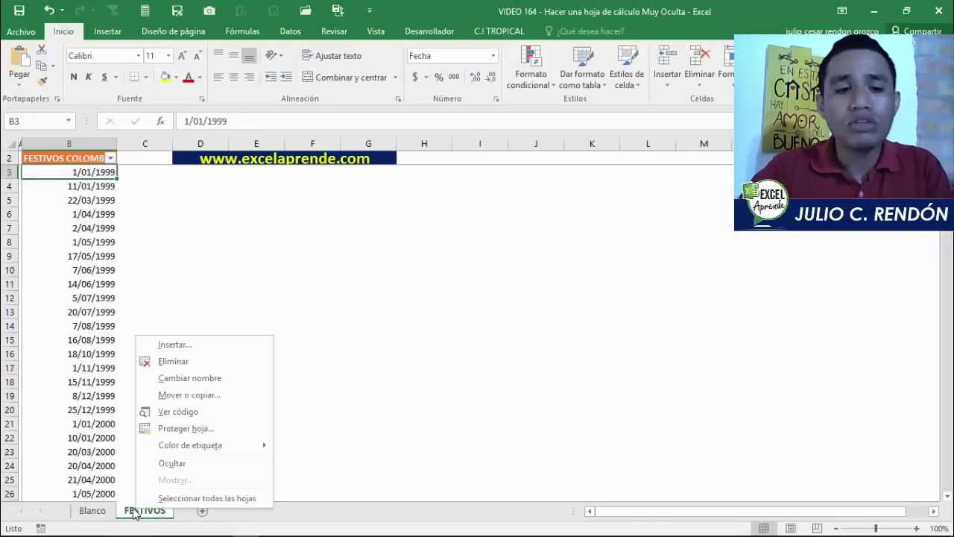
key(Escape)
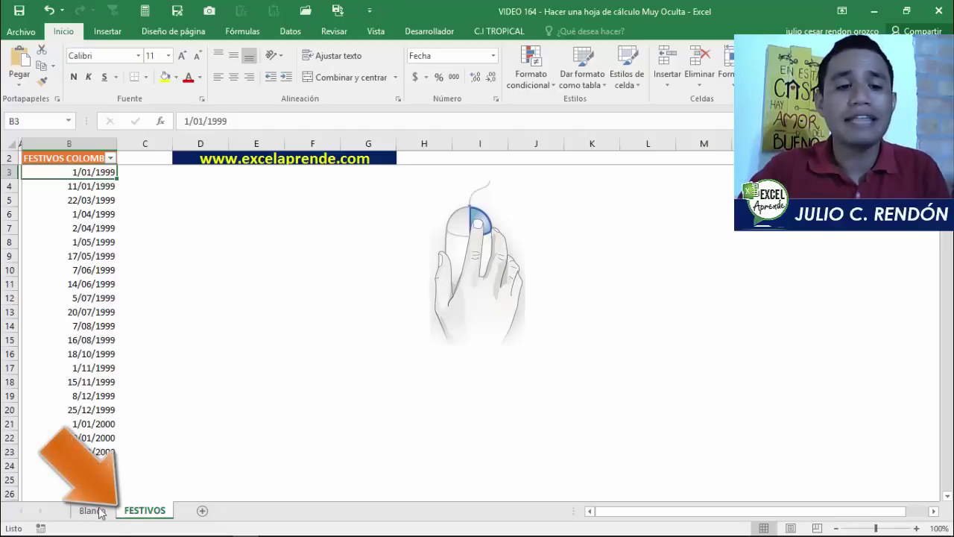
right_click(127, 516)
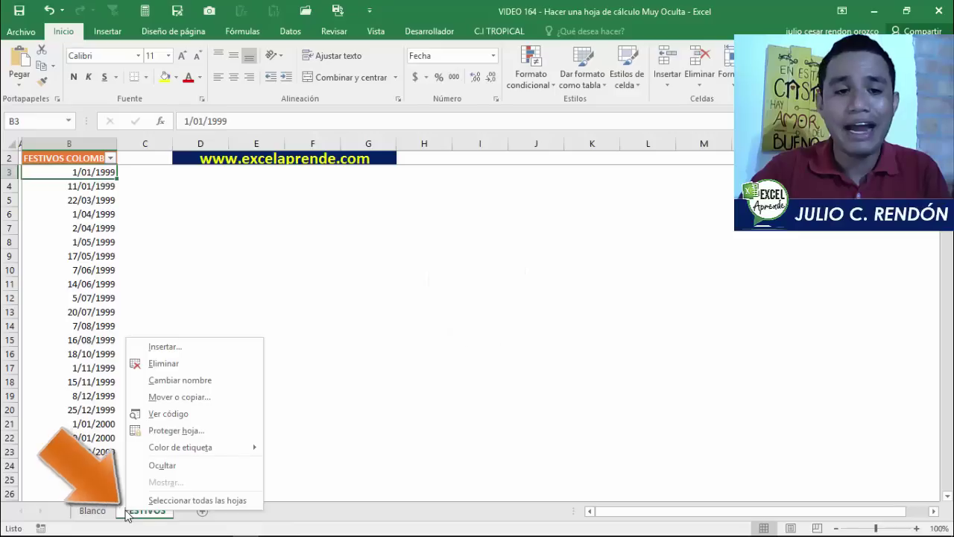
click(179, 472)
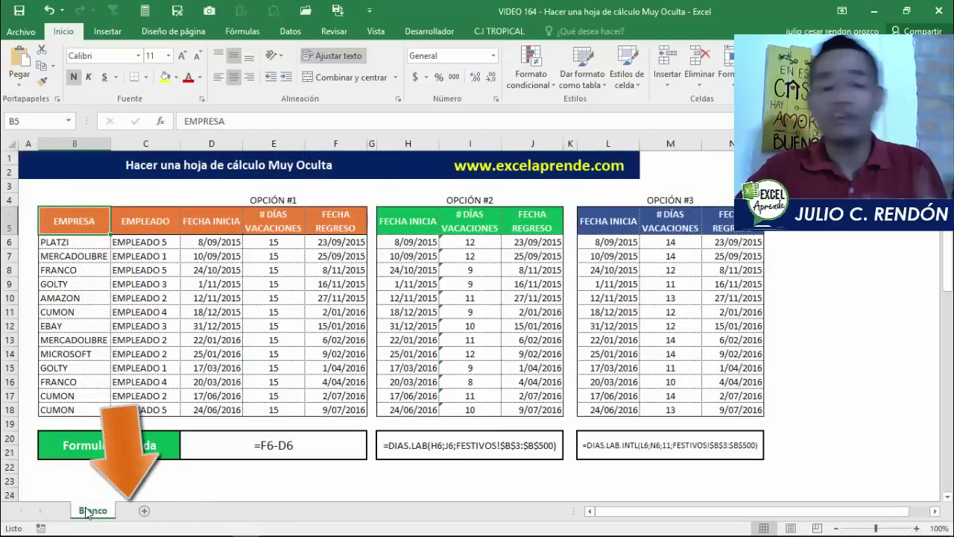
Unhide FESTIVOS through Mostrar on the Blanco tab, choosing FESTIVOS and Aceptar
right_click(88, 511)
click(100, 481)
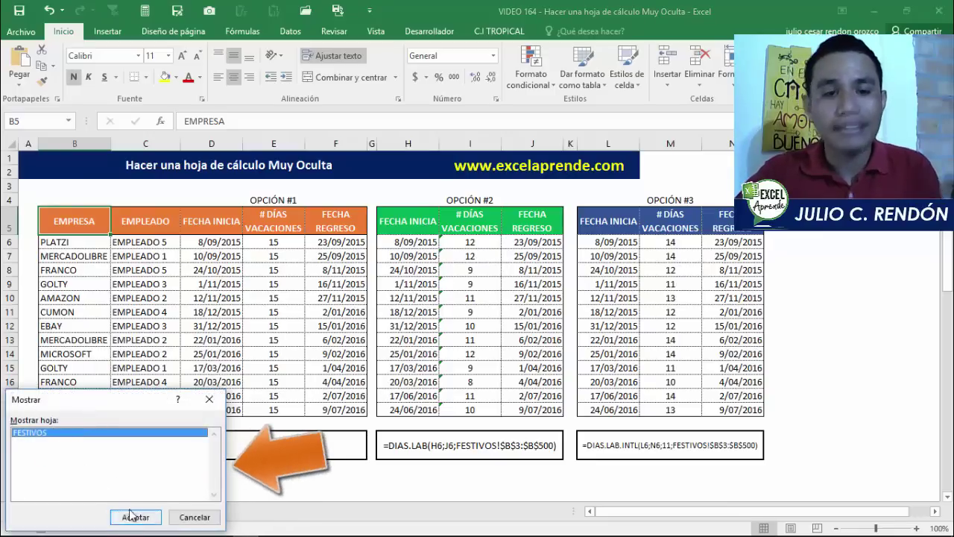
click(134, 516)
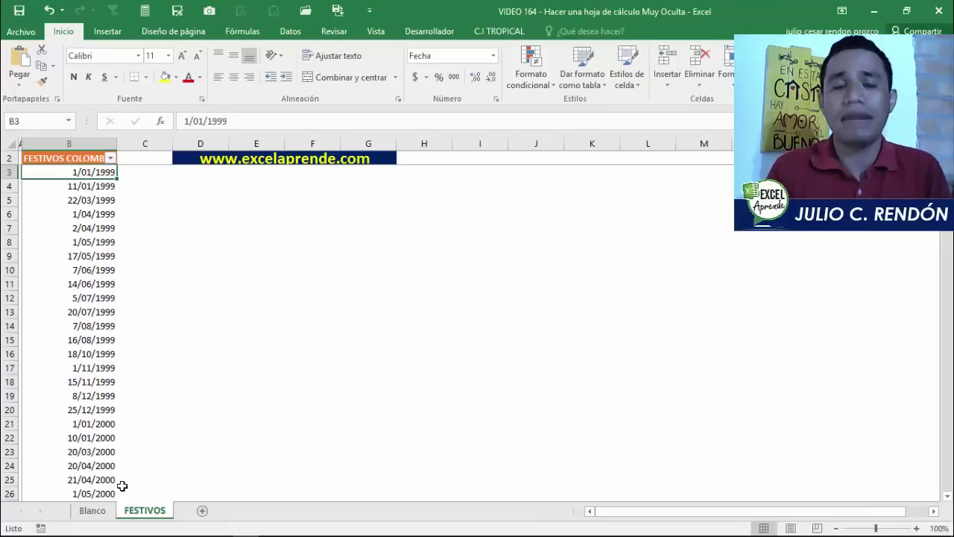
Make FESTIVOS very hidden with the Ocul muy Hoja command on the C.I TROPICAL tab
click(92, 510)
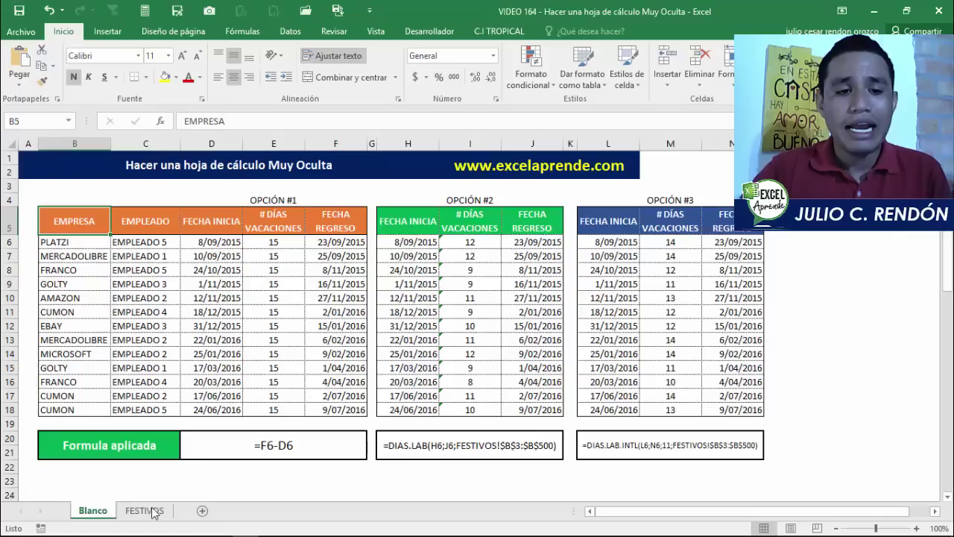
click(145, 510)
click(499, 33)
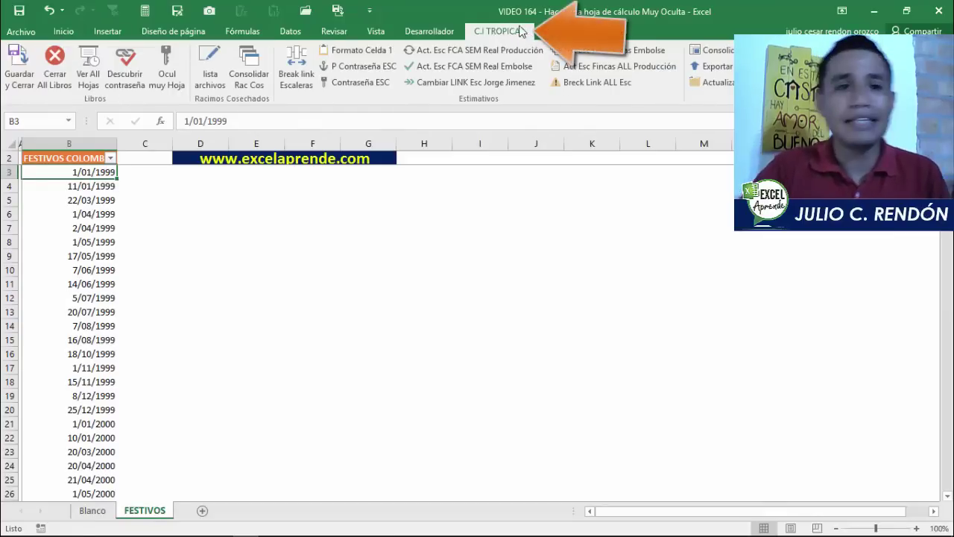
click(173, 70)
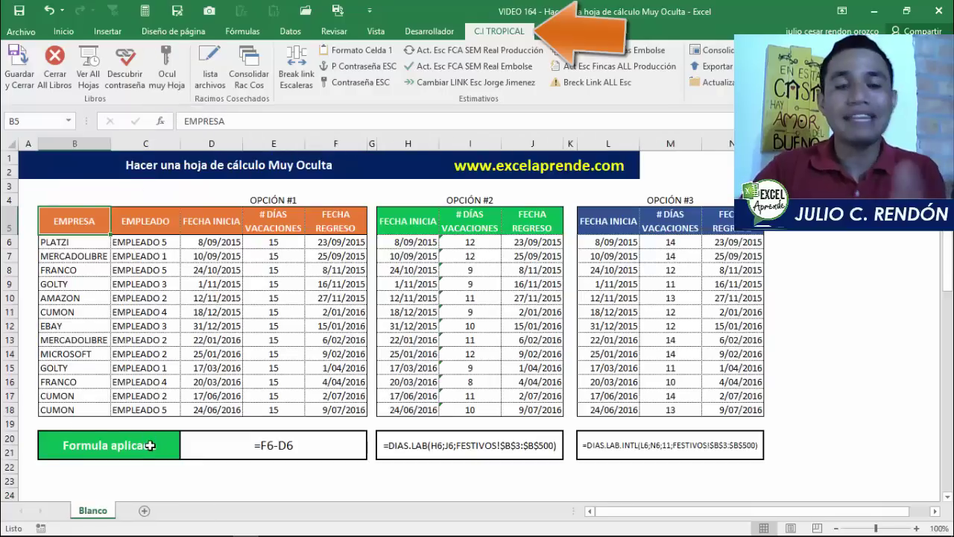
Confirm Mostrar is greyed out, restore FESTIVOS with Ver All Hojas, and open FESTIVOS
right_click(103, 515)
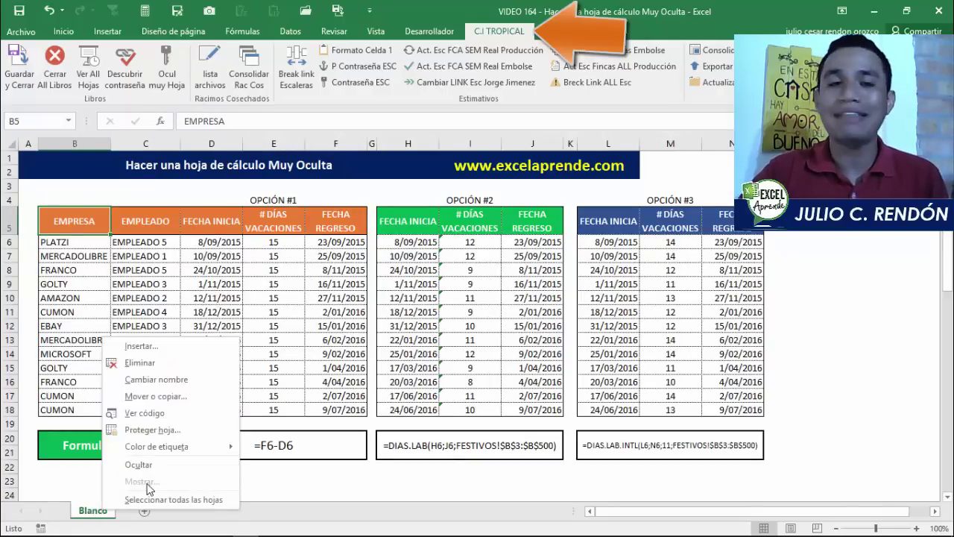
click(112, 519)
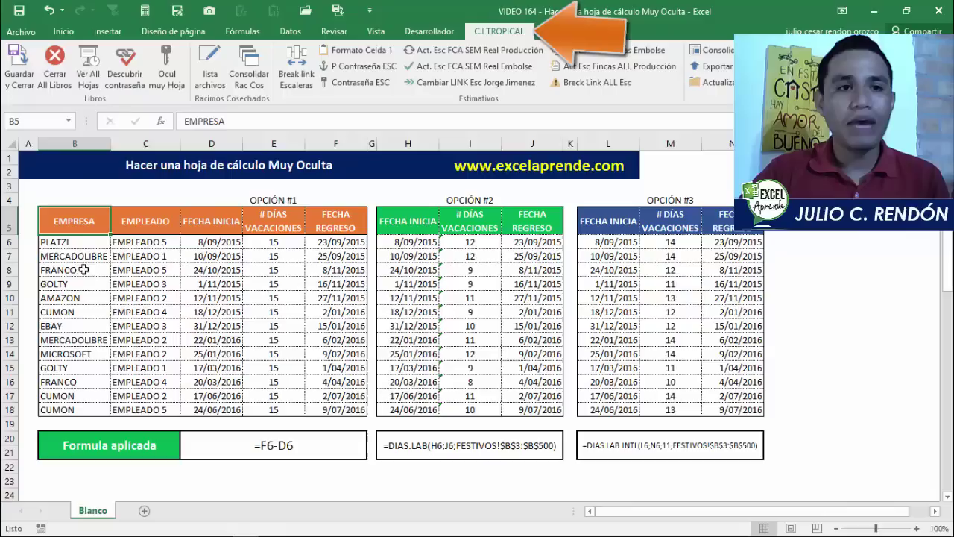
click(89, 75)
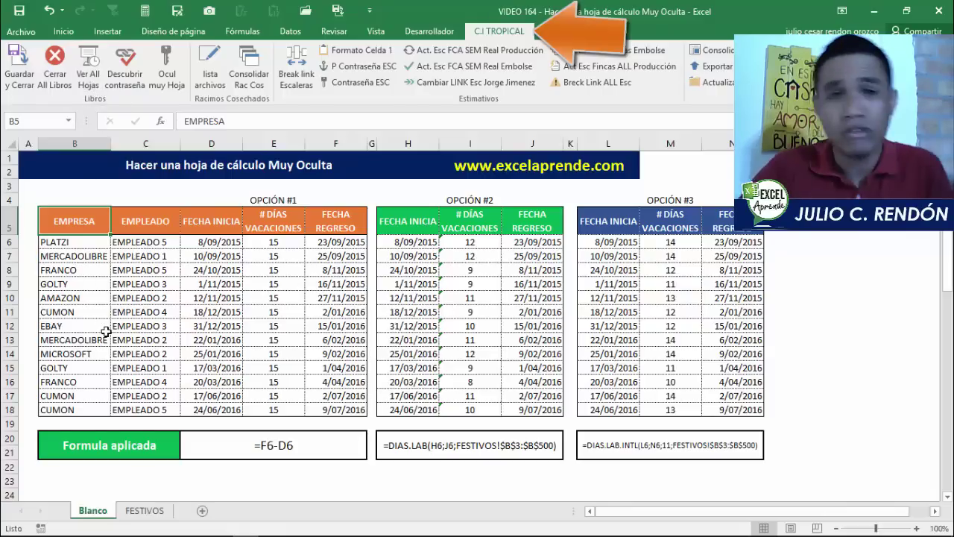
click(144, 510)
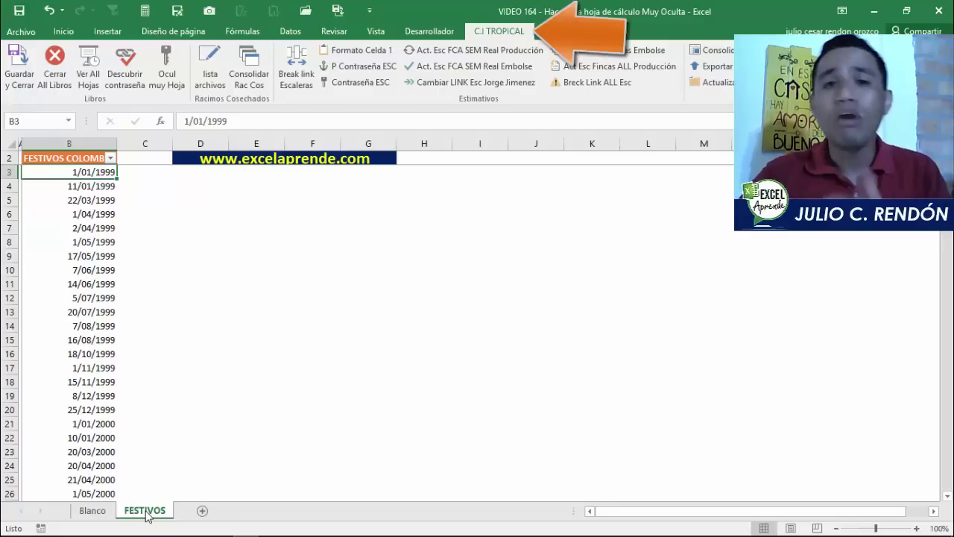
click(430, 33)
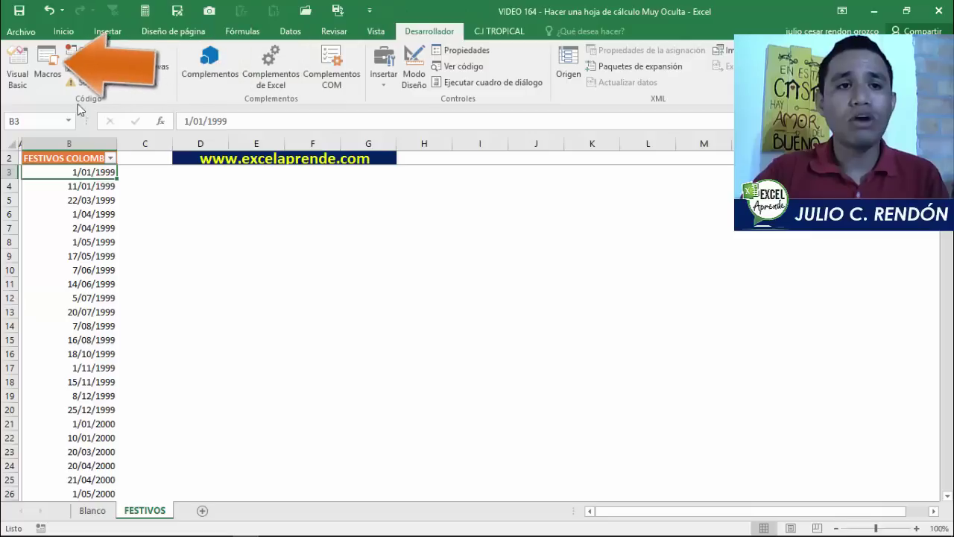
Open the VBA editor and show the Properties window for Hoja2 (FESTIVOS)
click(15, 87)
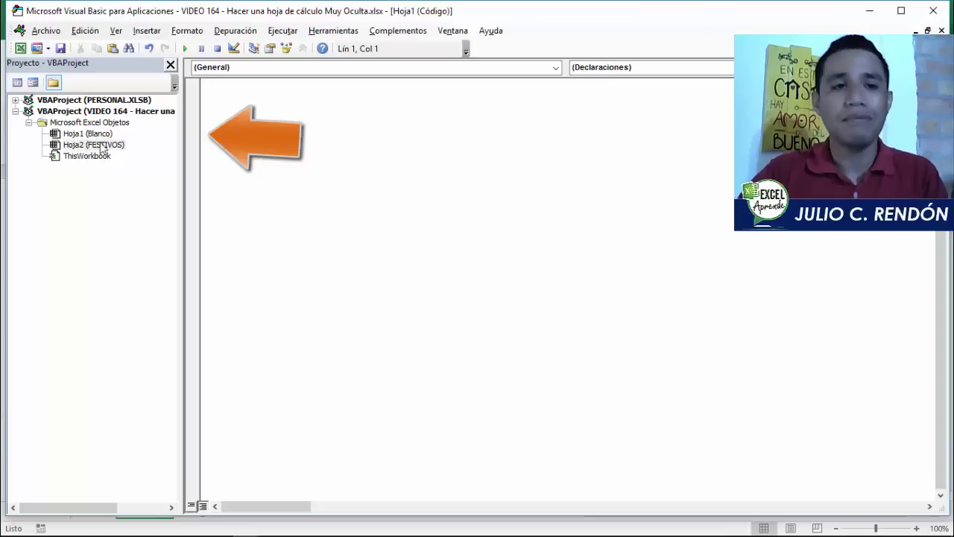
double_click(102, 146)
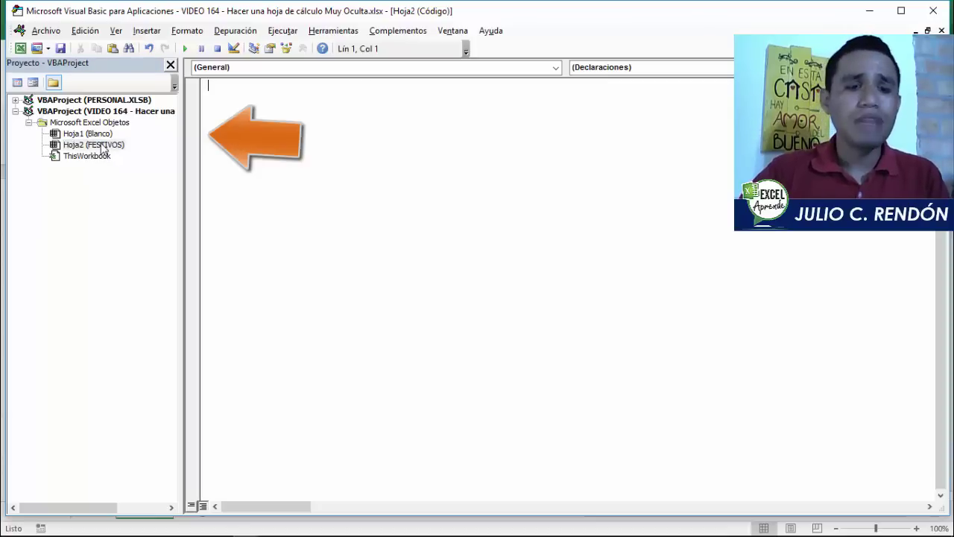
key(F4)
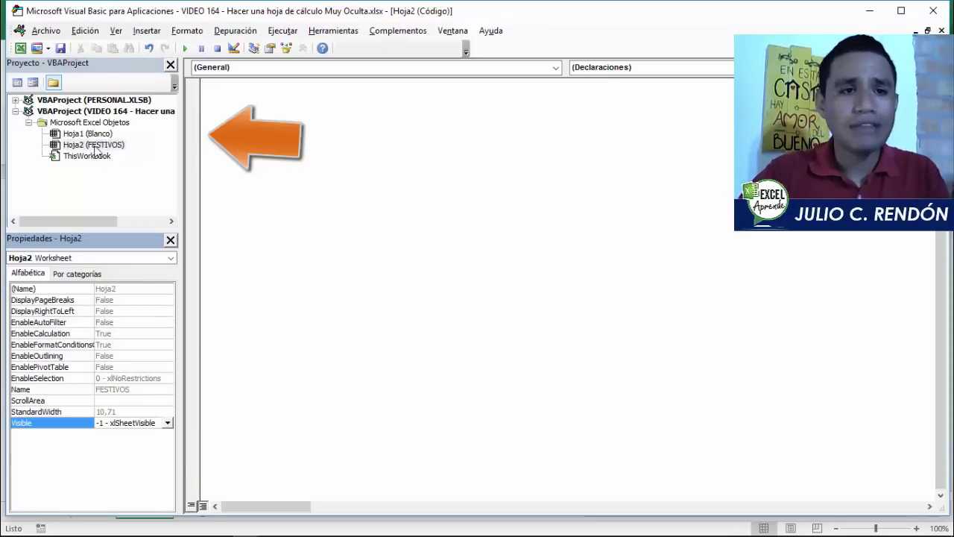
click(171, 239)
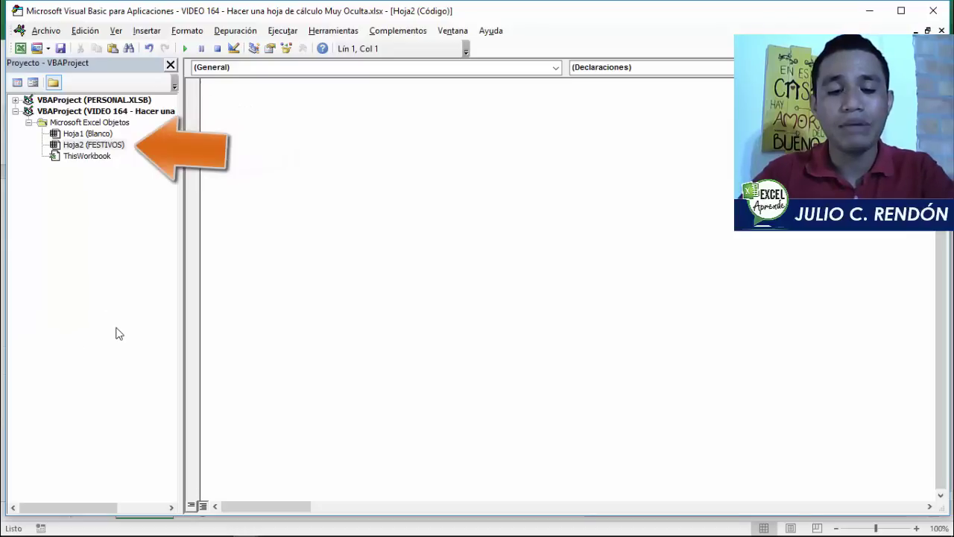
key(F4)
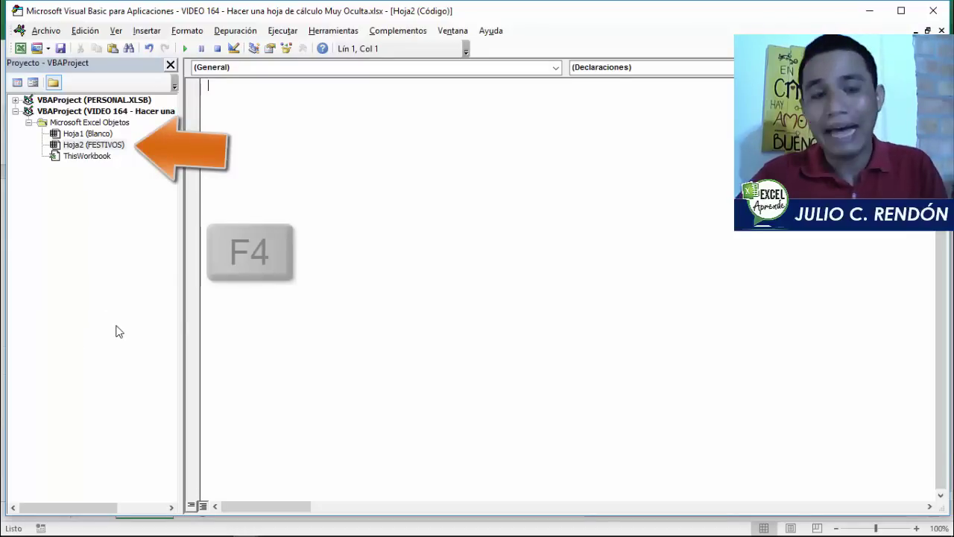
key(F4)
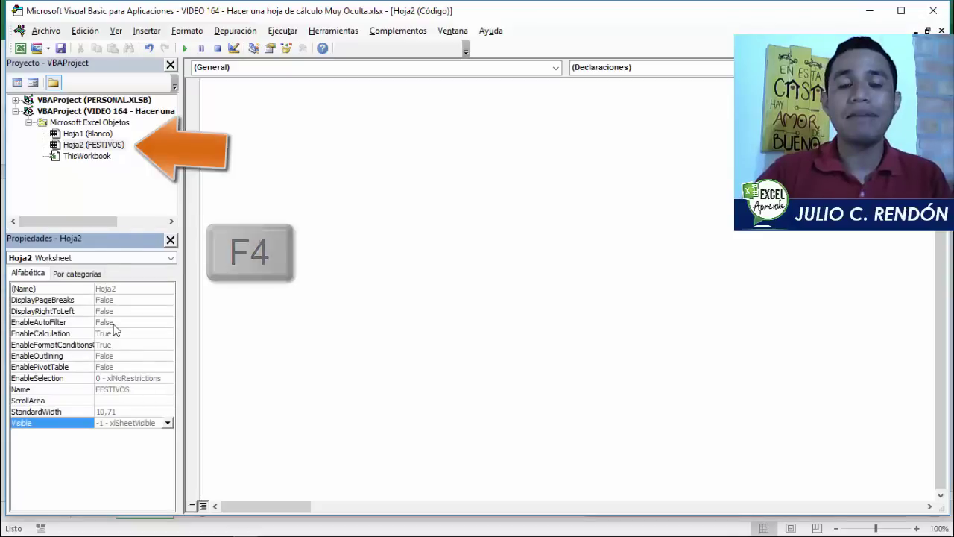
Set Hoja2's Visible property to 2 - xlSheetVeryHidden
click(105, 145)
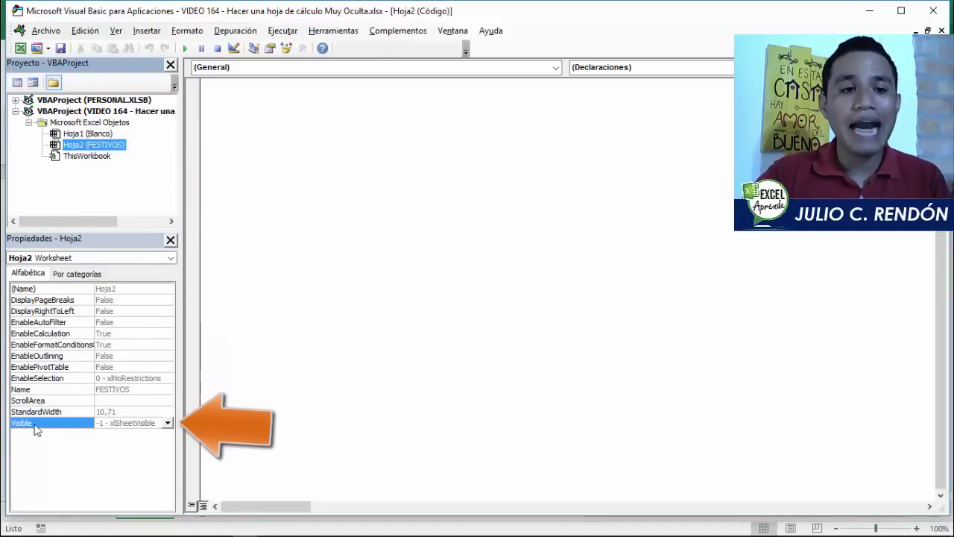
click(161, 424)
click(168, 423)
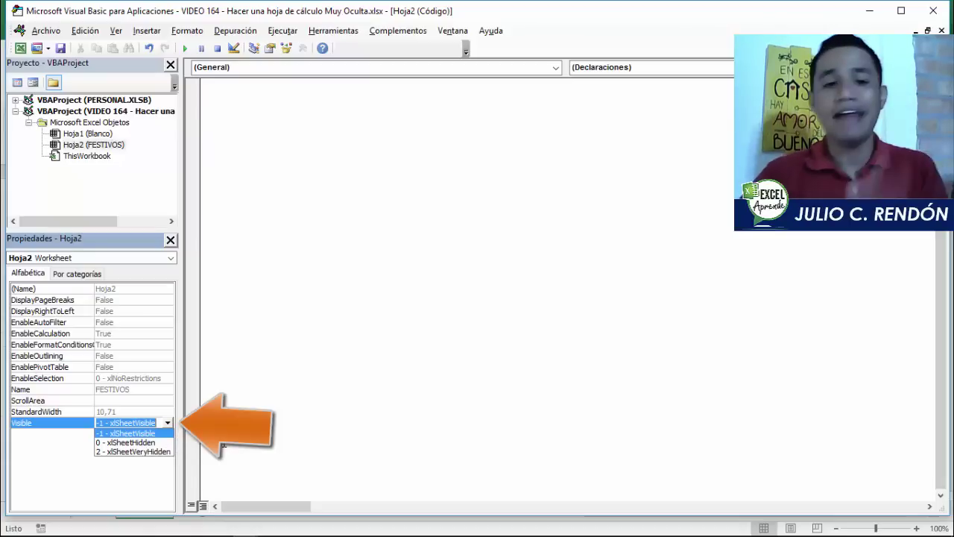
click(160, 451)
Check that Mostrar is disabled on the Blanco tab, then review Hoja2's Visible choices
click(20, 48)
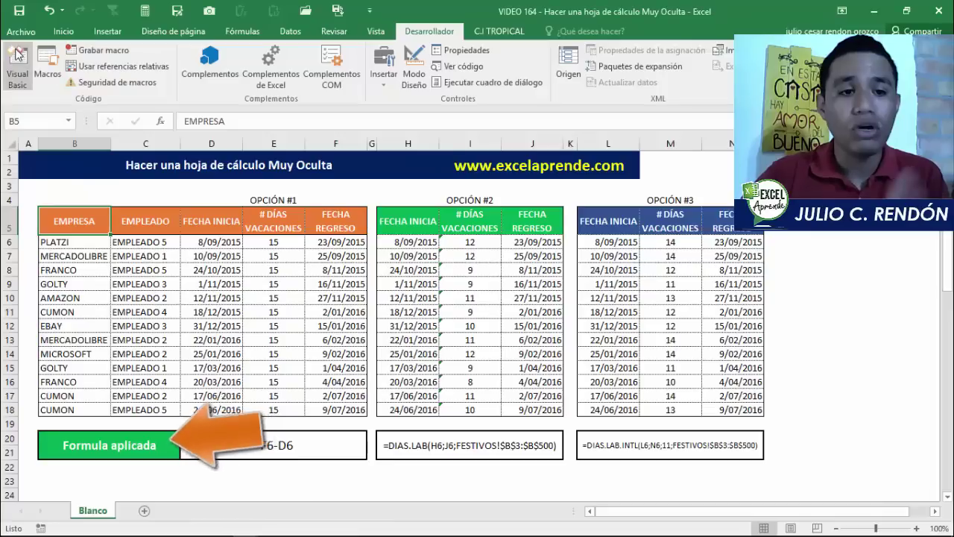
right_click(92, 511)
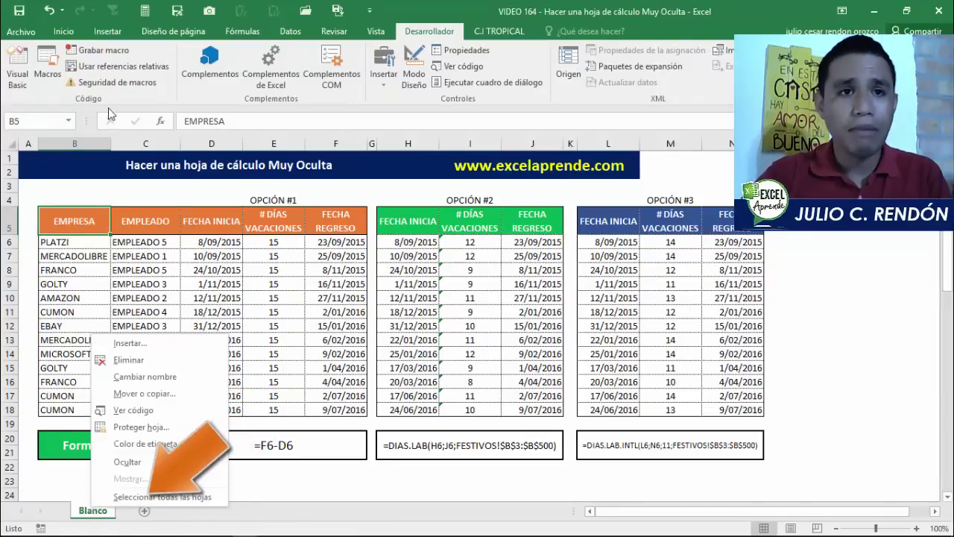
click(27, 66)
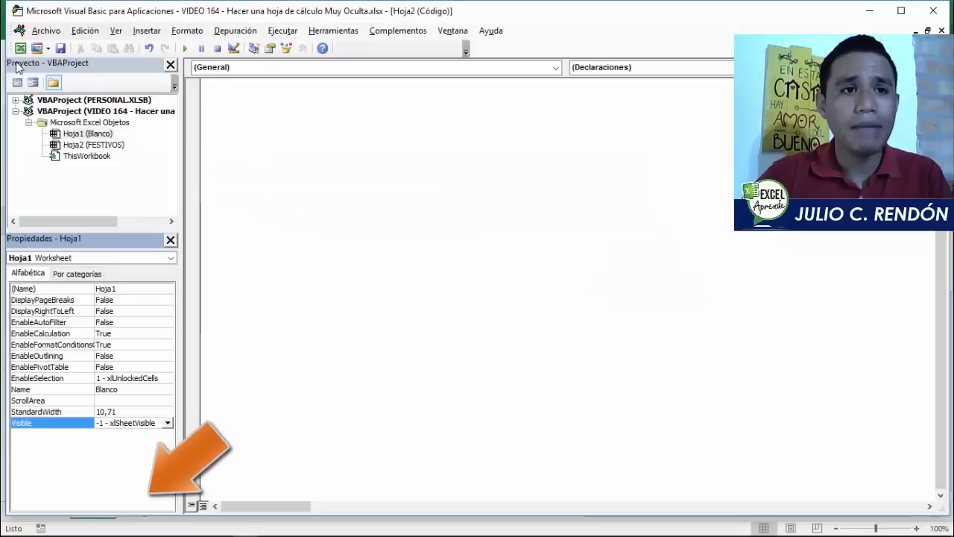
click(169, 423)
click(155, 434)
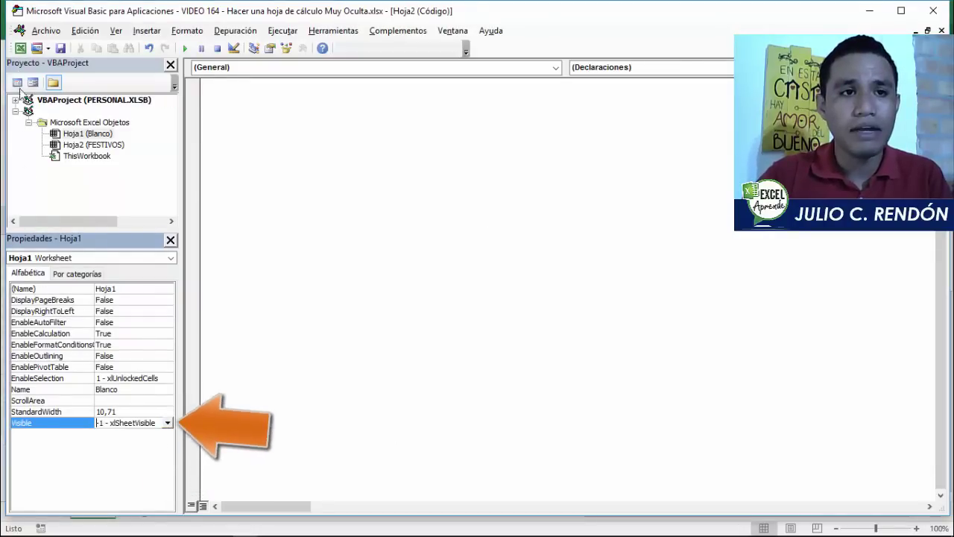
Set Hoja2 Visible to -1 - xlSheetVisible and check the FESTIVOS tab is back
click(21, 48)
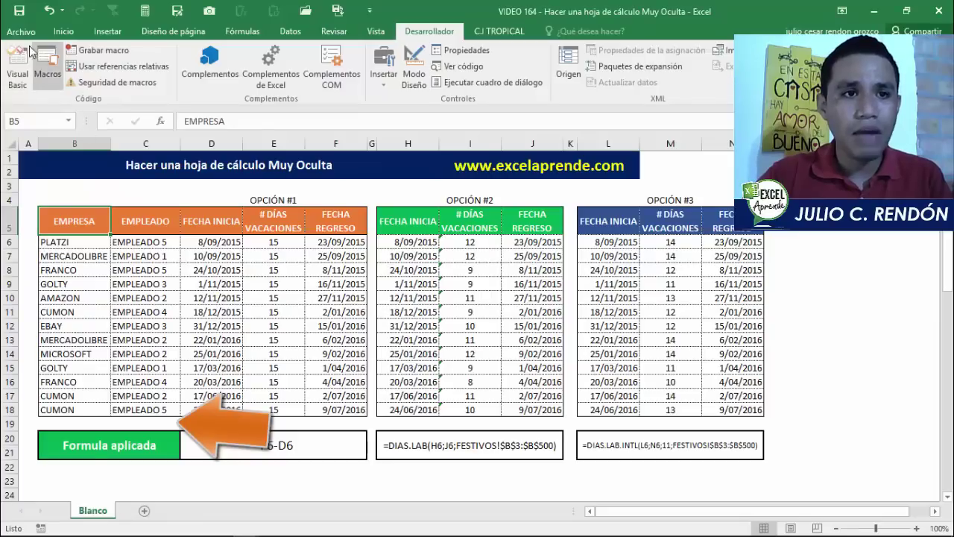
click(18, 67)
click(95, 144)
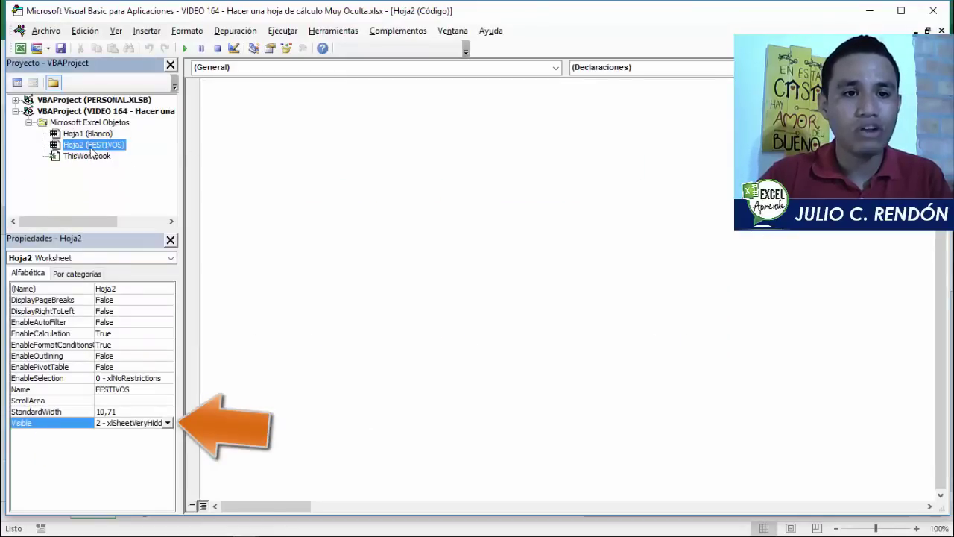
click(169, 423)
click(158, 434)
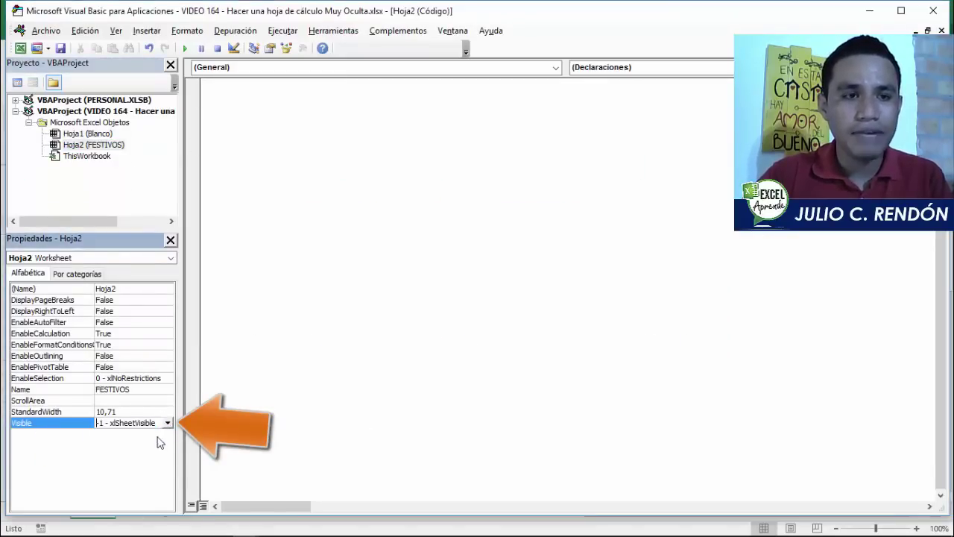
click(21, 48)
click(142, 510)
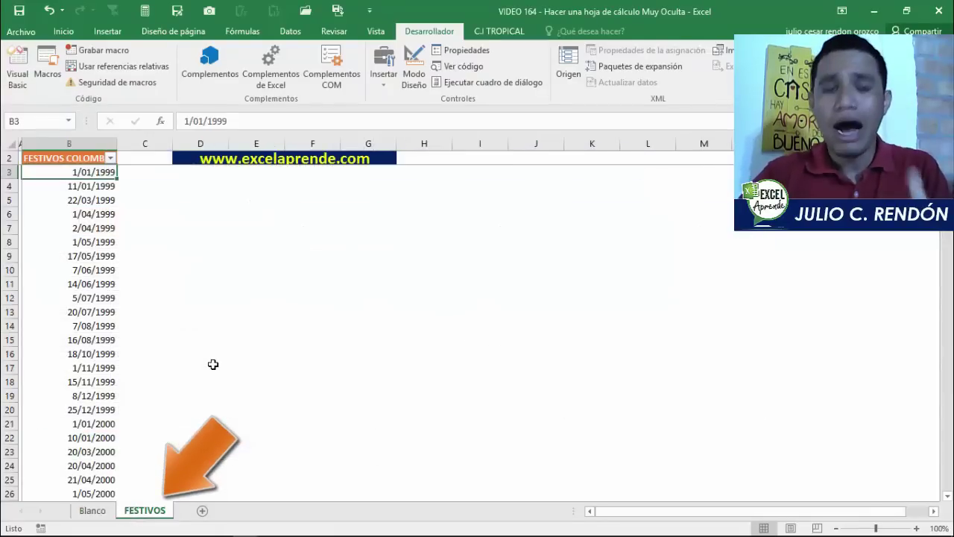
click(93, 510)
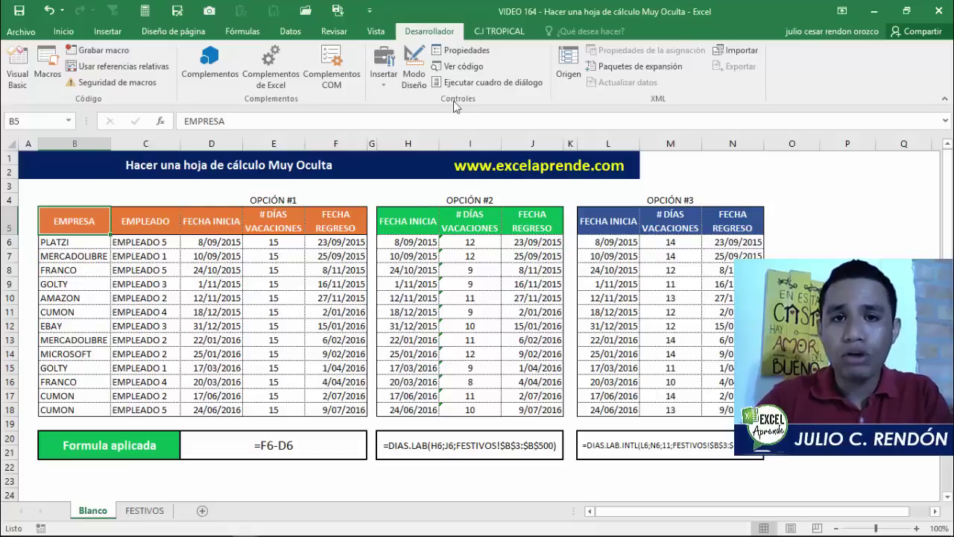
Draw an ActiveX command button over M1:N2 beside the Blanco title
click(385, 84)
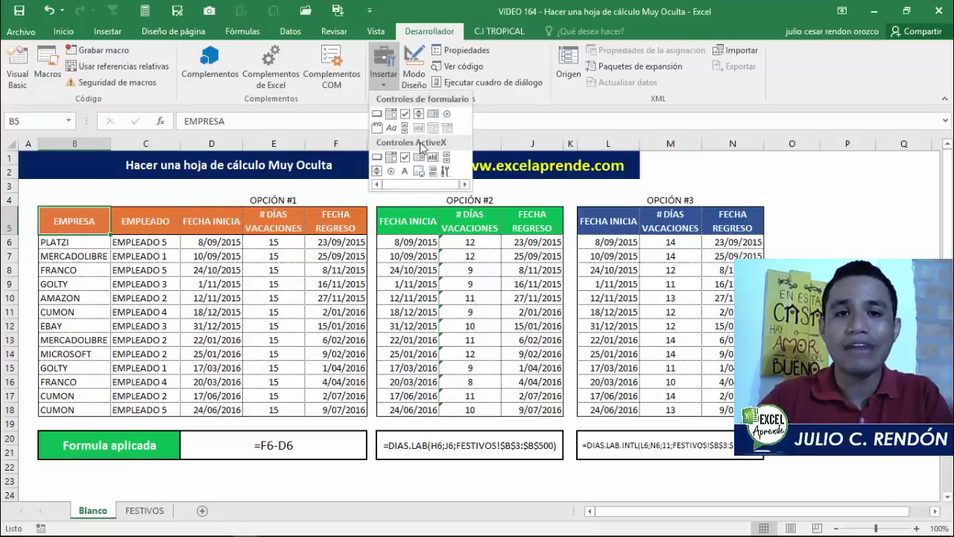
click(378, 157)
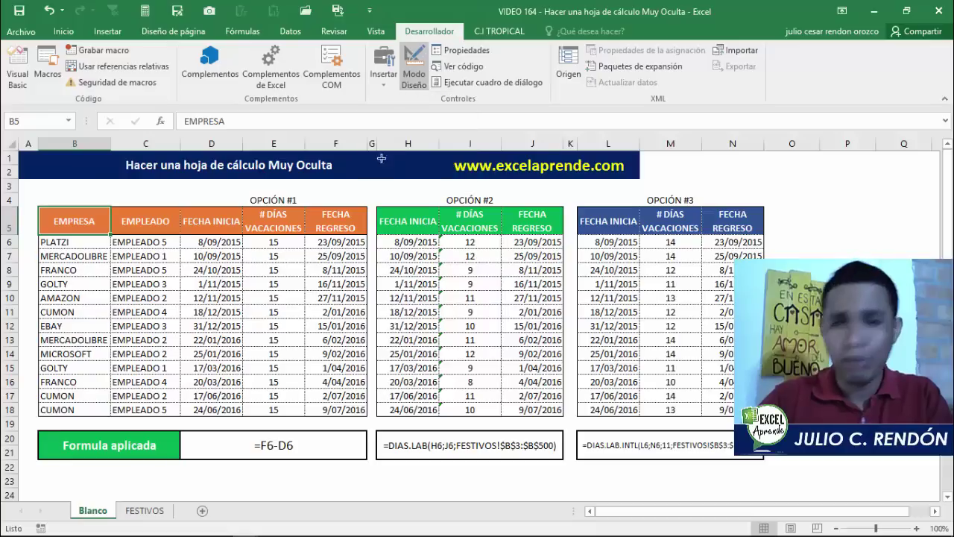
drag(652, 159, 777, 186)
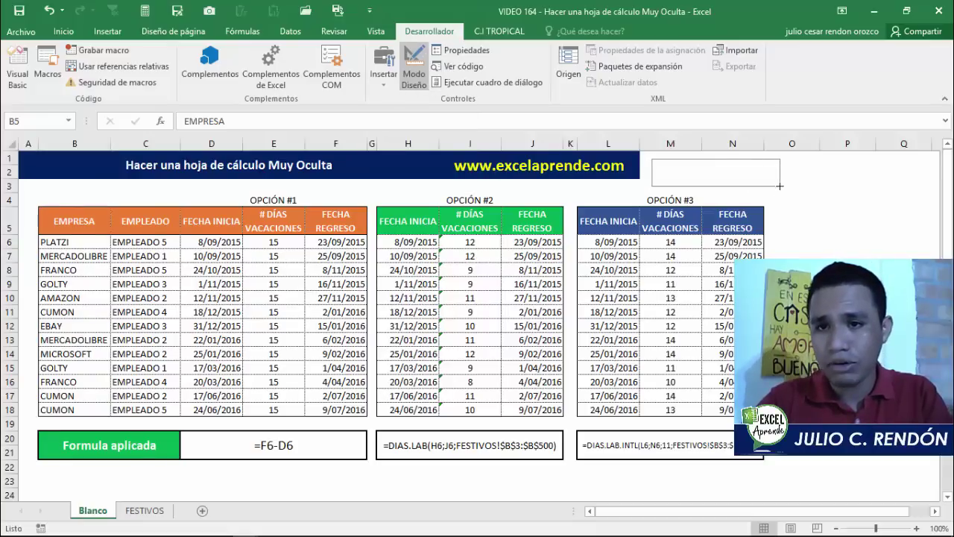
Set the button's Caption to 'Hoja FESTIVOS muy Oculta' in its properties
click(462, 50)
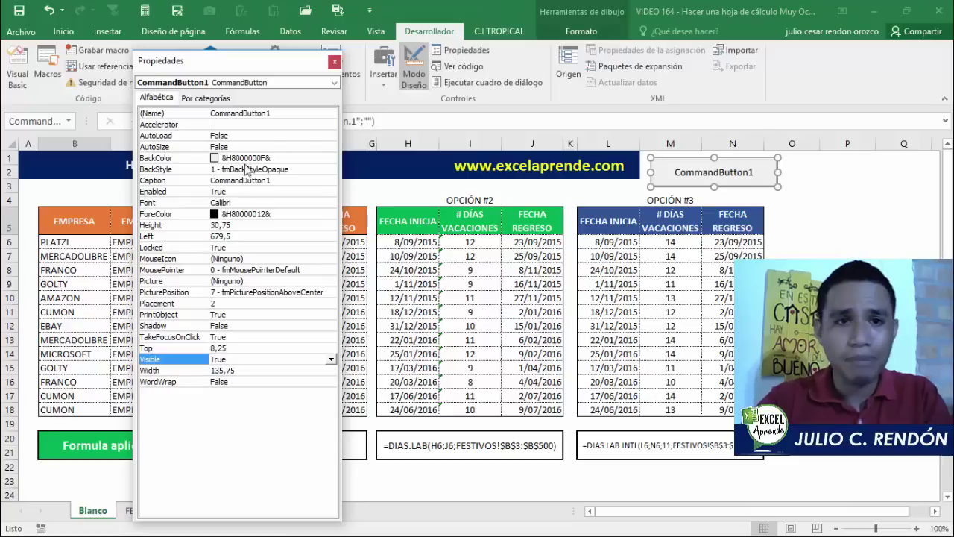
click(172, 181)
drag(286, 181, 211, 180)
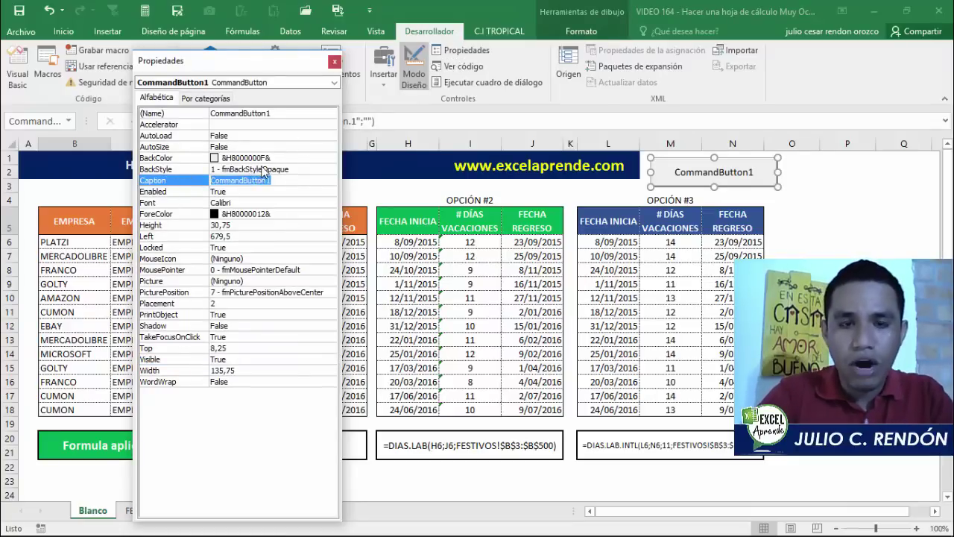
text(Hoja )
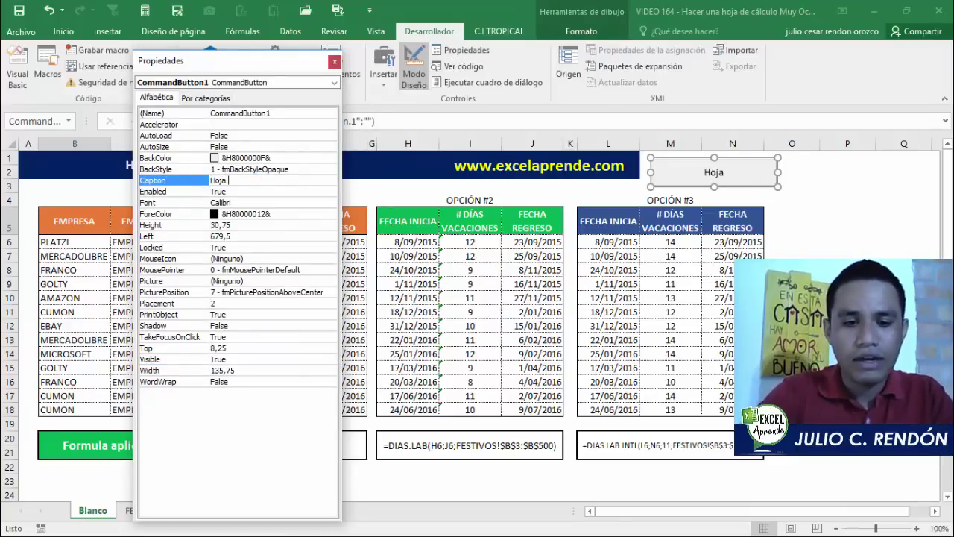
text(FESTIVOS)
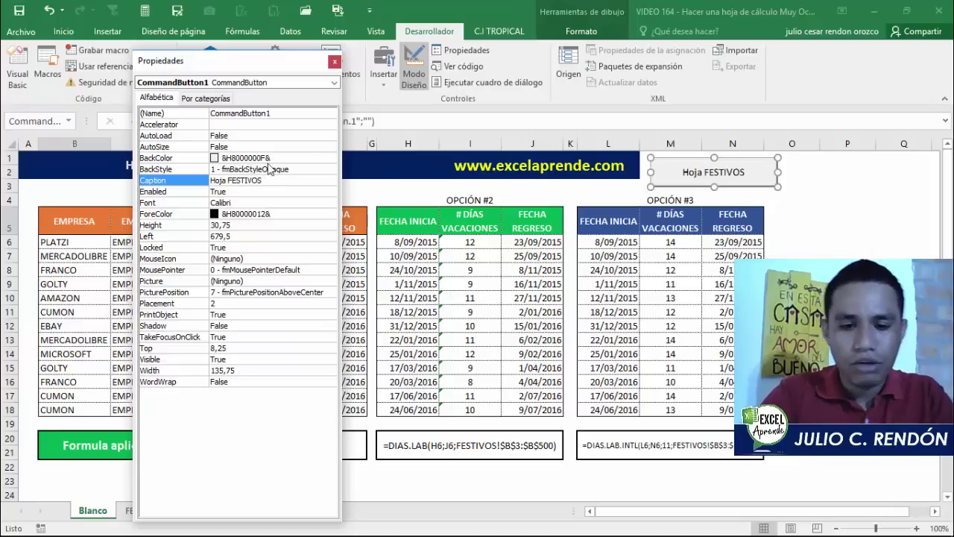
text( muy Ocult)
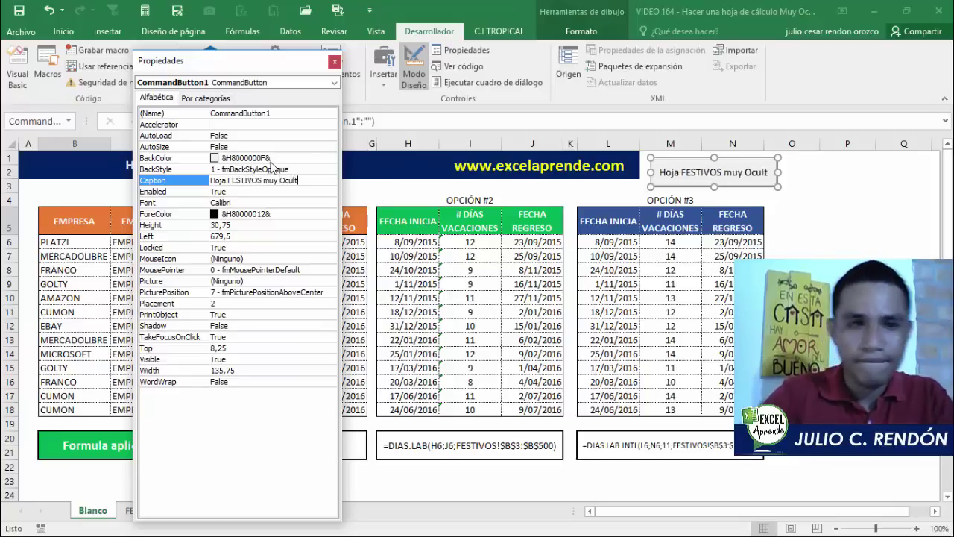
text(a)
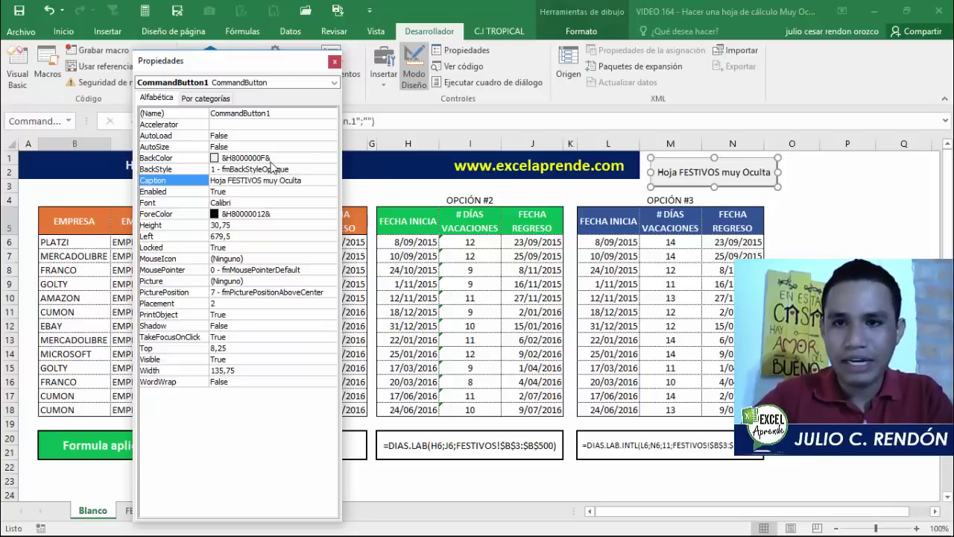
click(335, 63)
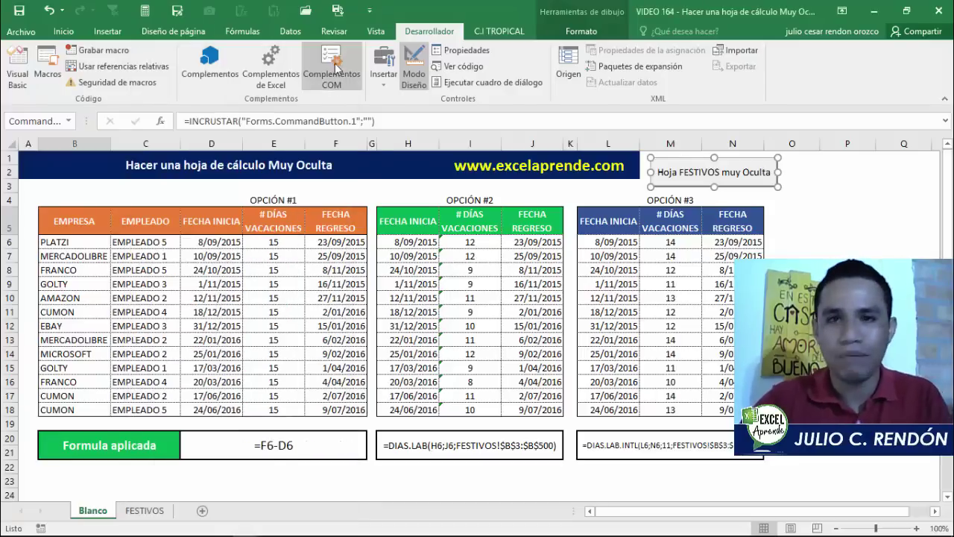
Write Hoja2.Visible = xlSheetVeryHidden in CommandButton1_Click and close the VBA editor
double_click(716, 176)
text(hoja2)
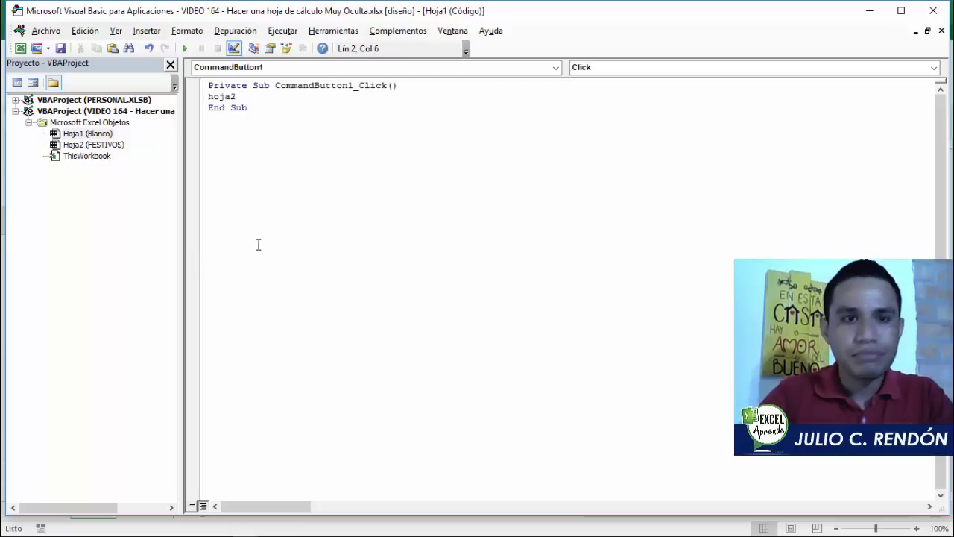
text(.vi)
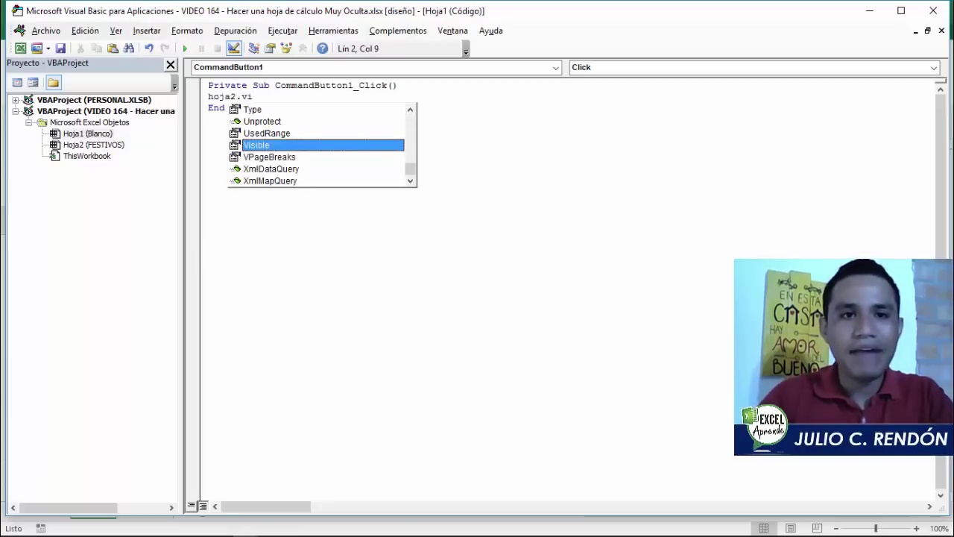
key(Tab)
text(=)
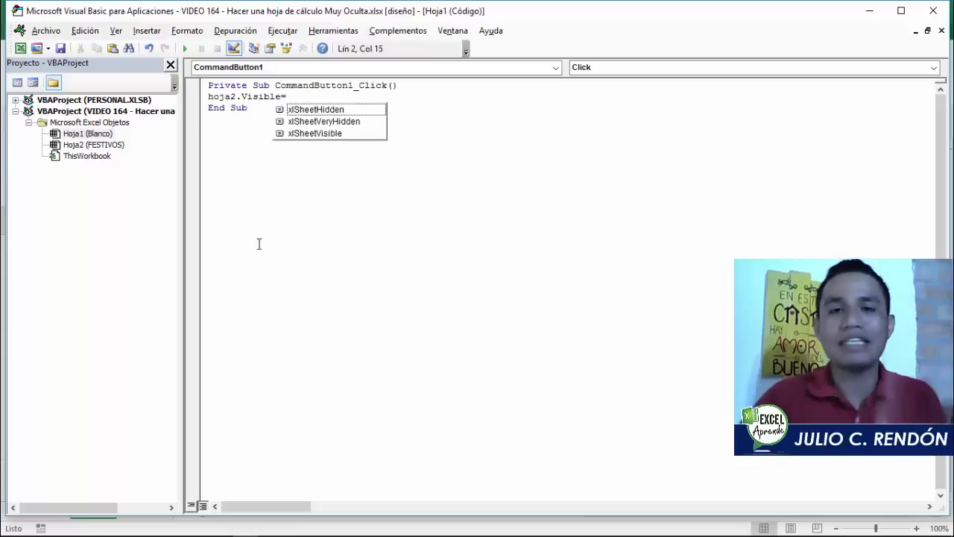
key(Down)
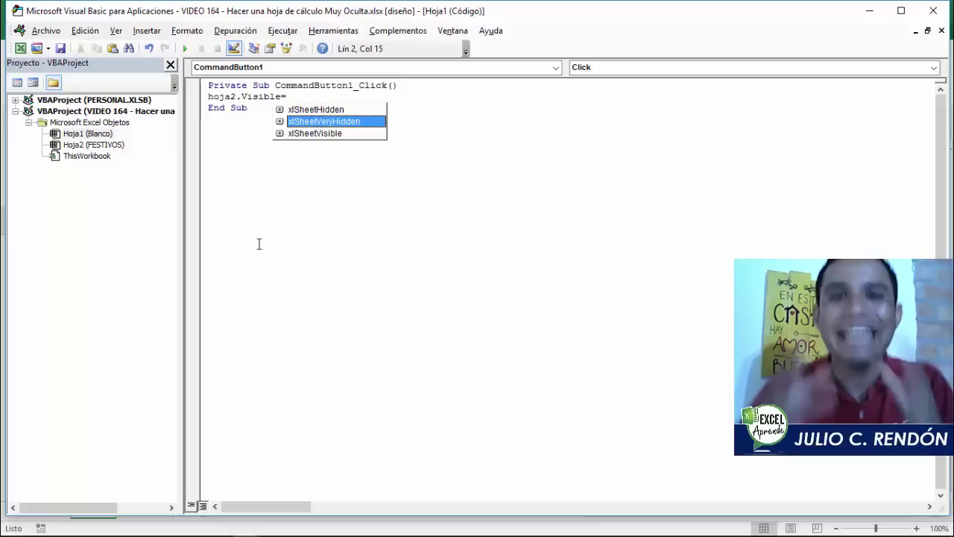
key(Tab)
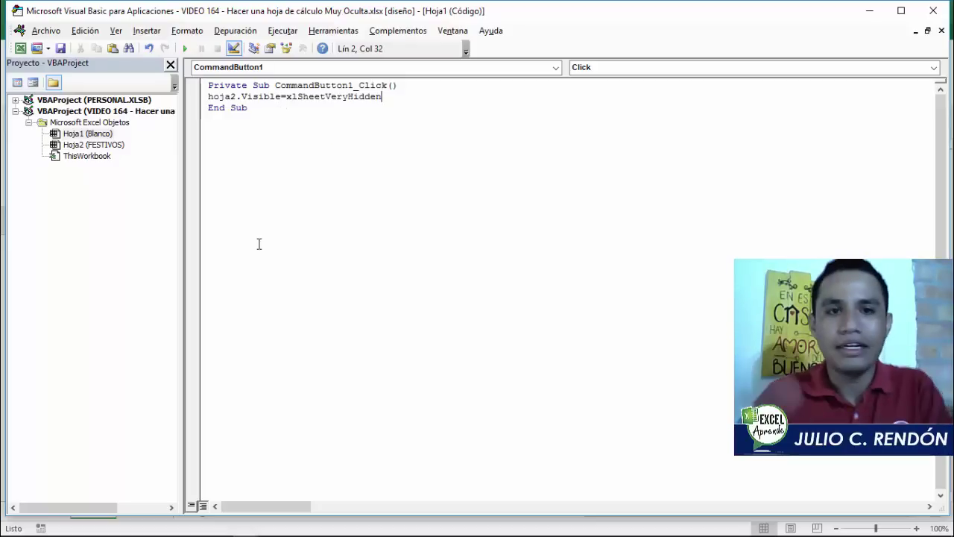
click(262, 224)
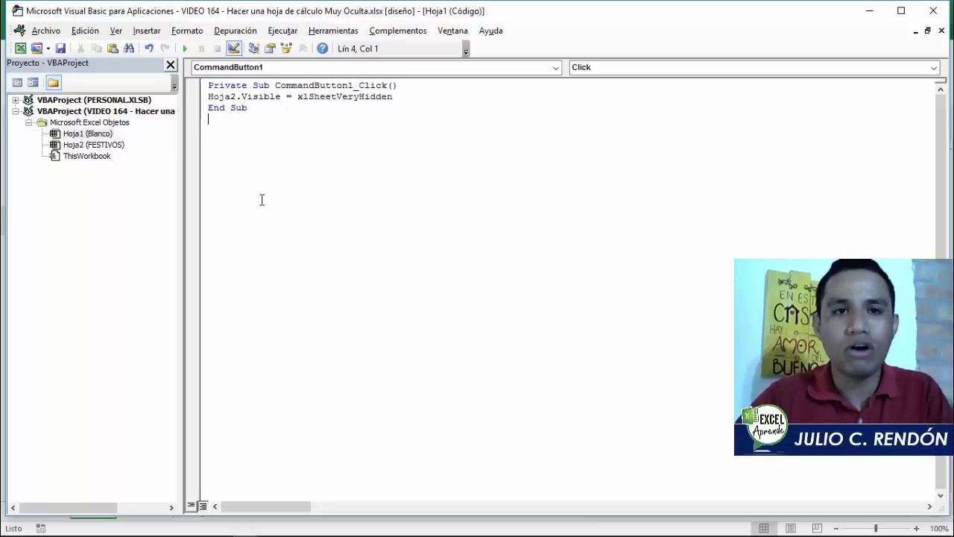
click(933, 10)
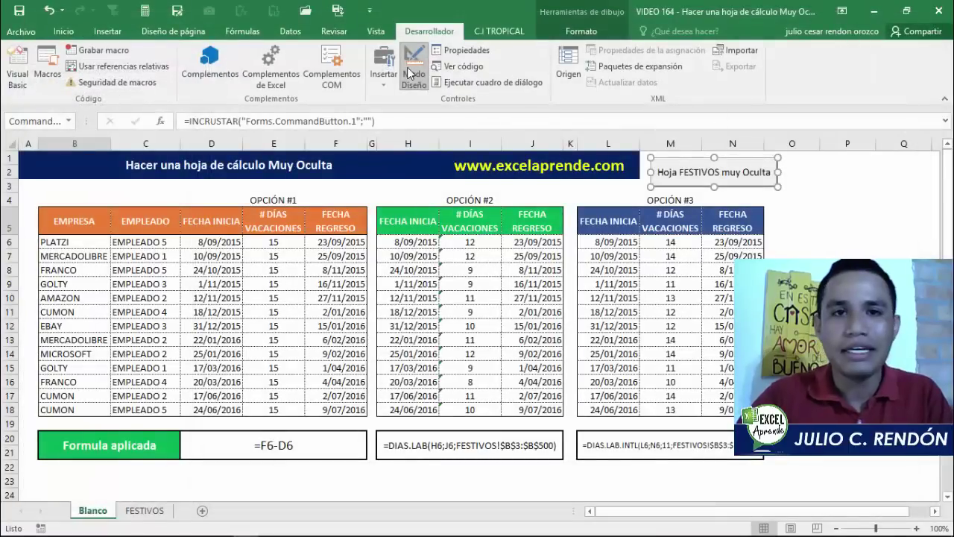
Exit Modo Diseño, run the button to very-hide FESTIVOS, and confirm Mostrar is greyed out
click(414, 74)
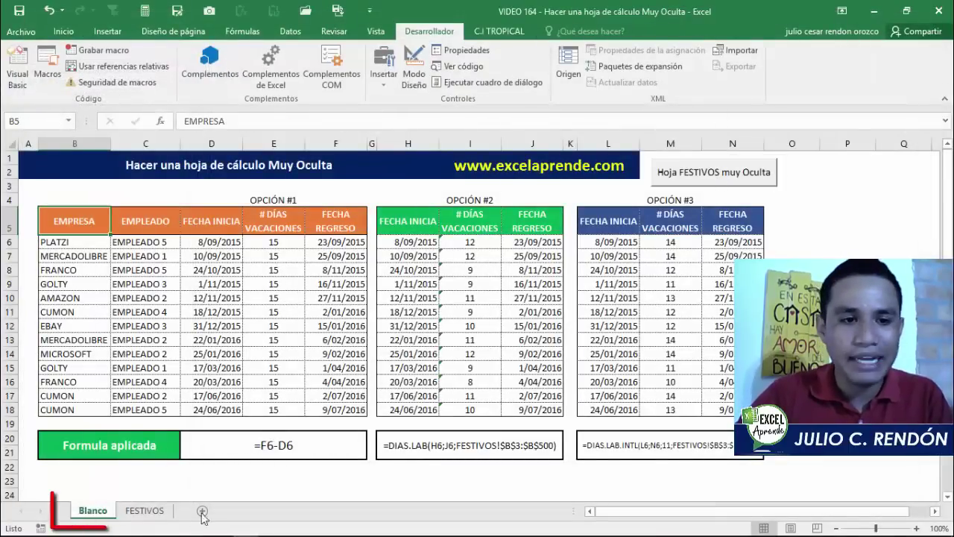
click(146, 511)
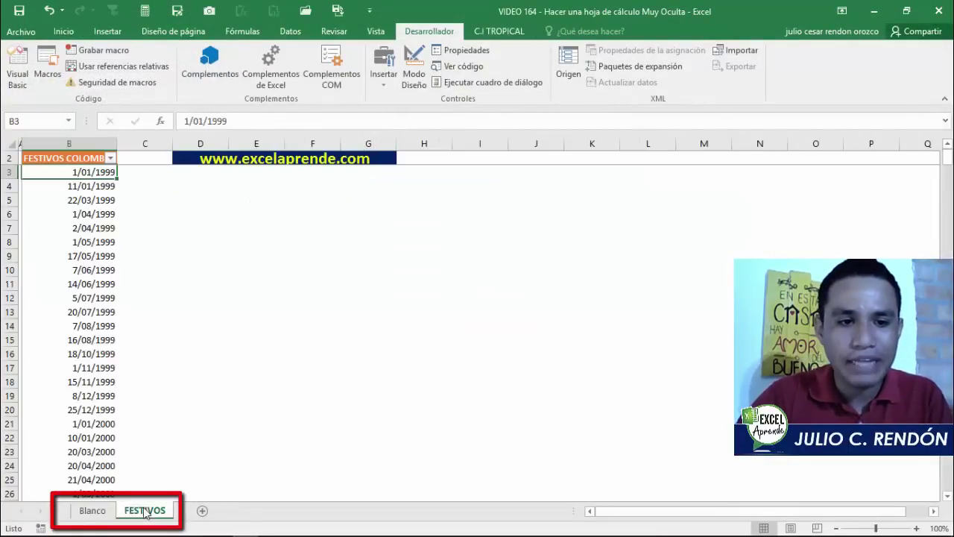
click(96, 511)
click(721, 174)
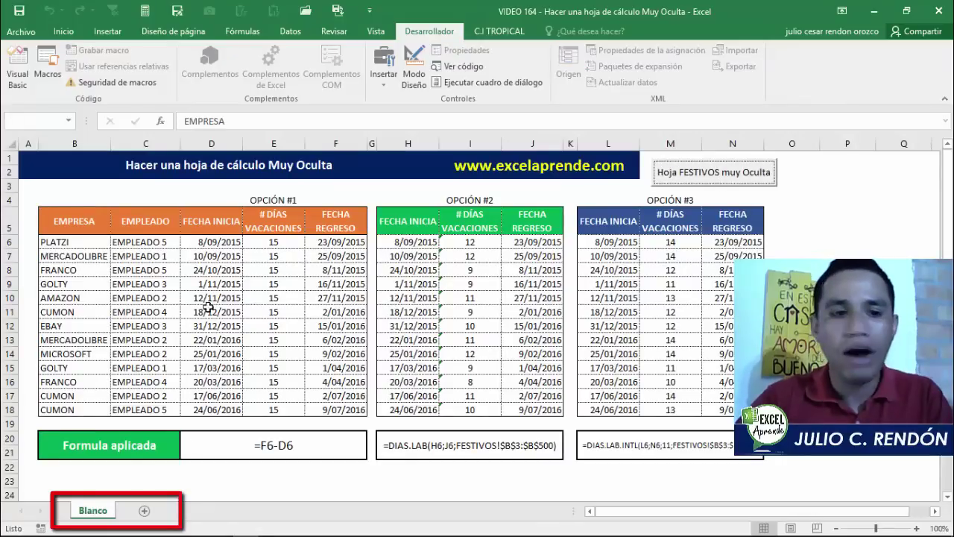
right_click(98, 512)
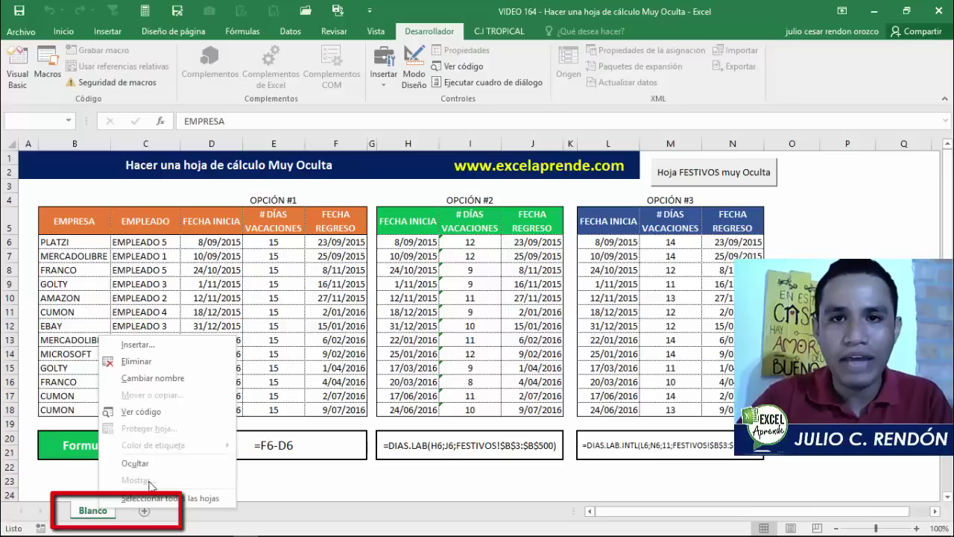
key(Escape)
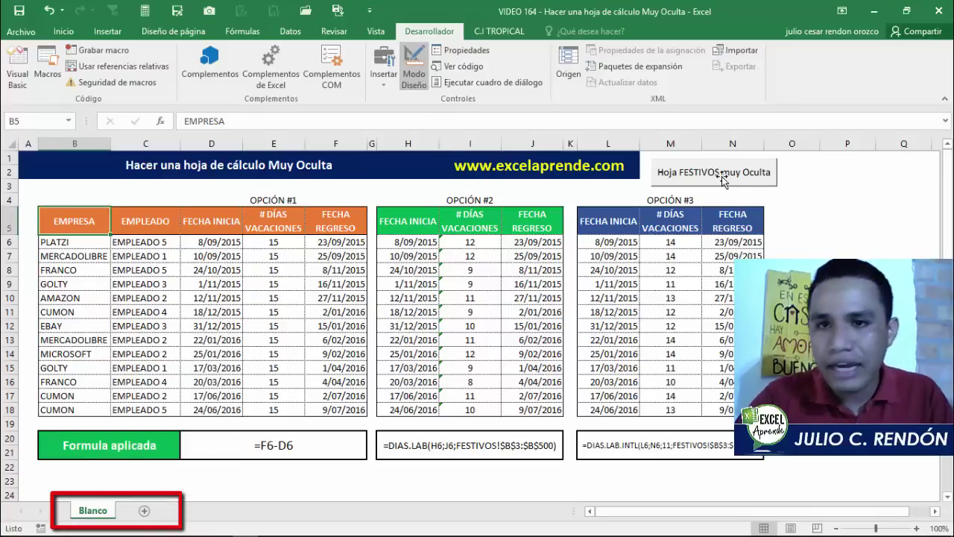
click(722, 176)
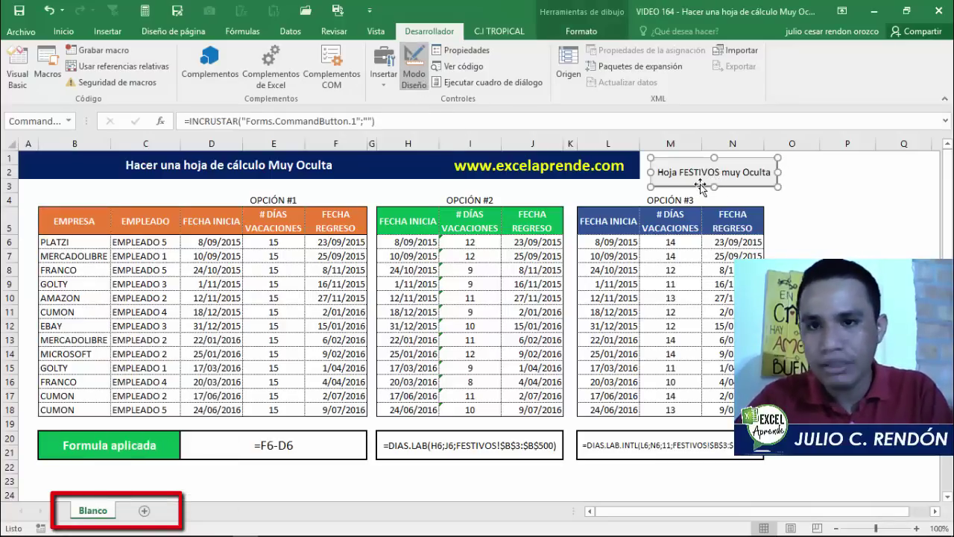
Duplicate the button to its right and caption the copy 'Hoja FESTIVOS muy Visible'
drag(701, 187, 830, 174)
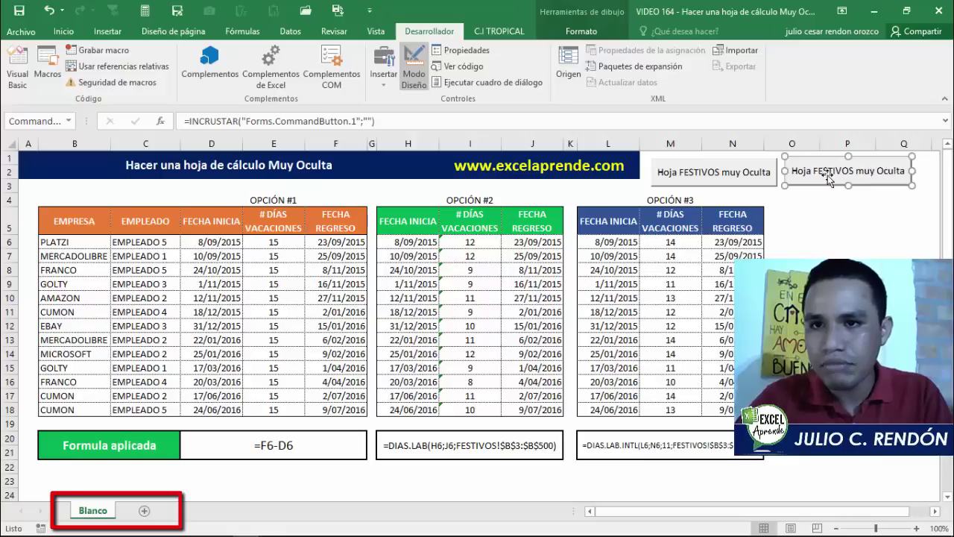
click(466, 50)
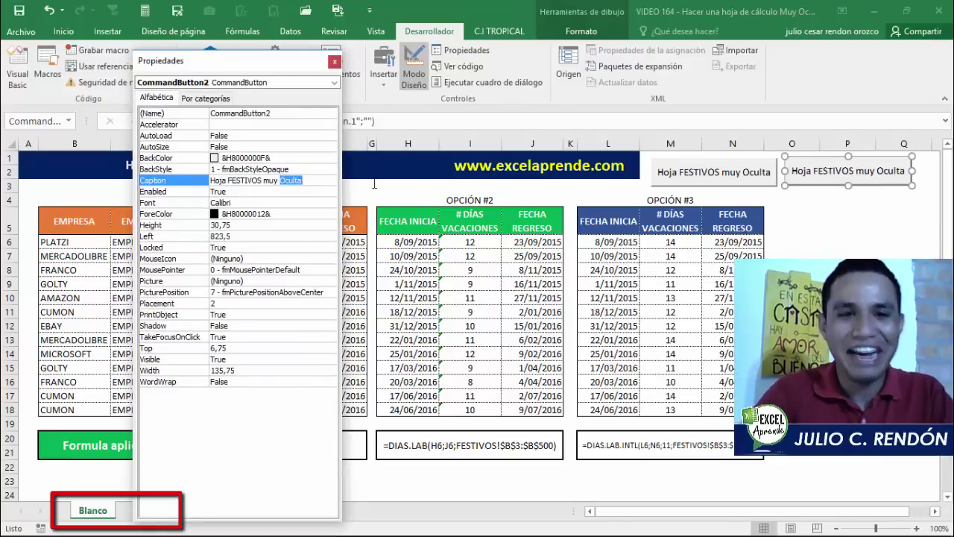
text(Visible)
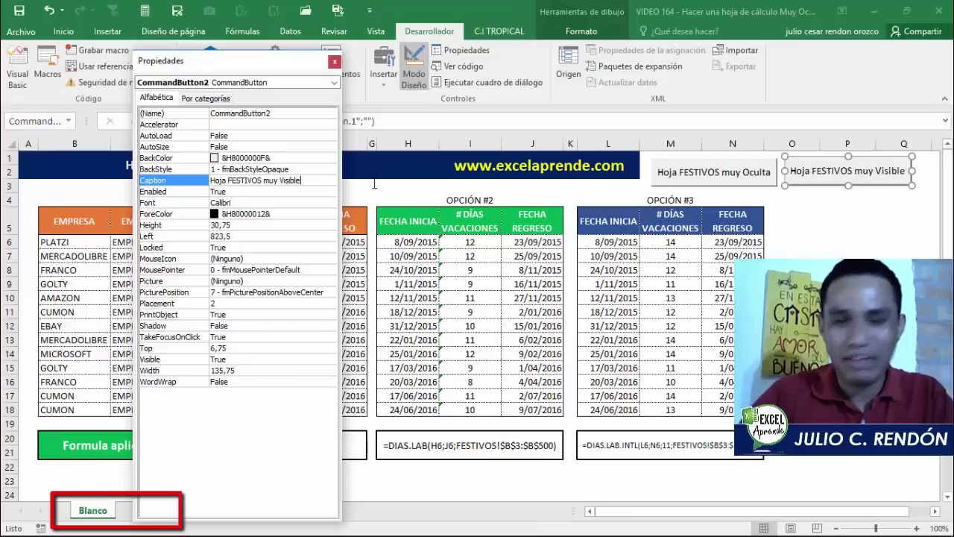
click(335, 61)
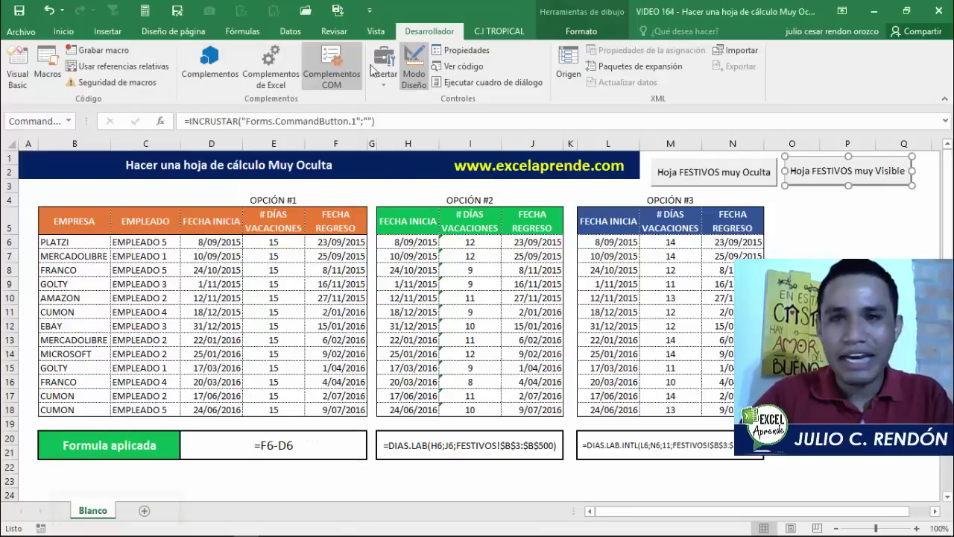
Write Hoja2.Visible = xlSheetVisible in the CommandButton2_Click procedure
double_click(820, 171)
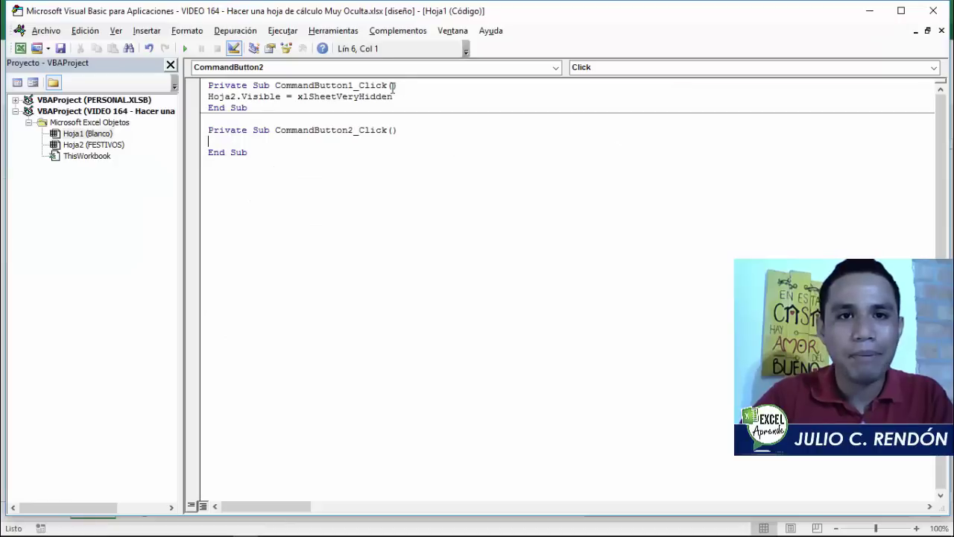
text(hoja)
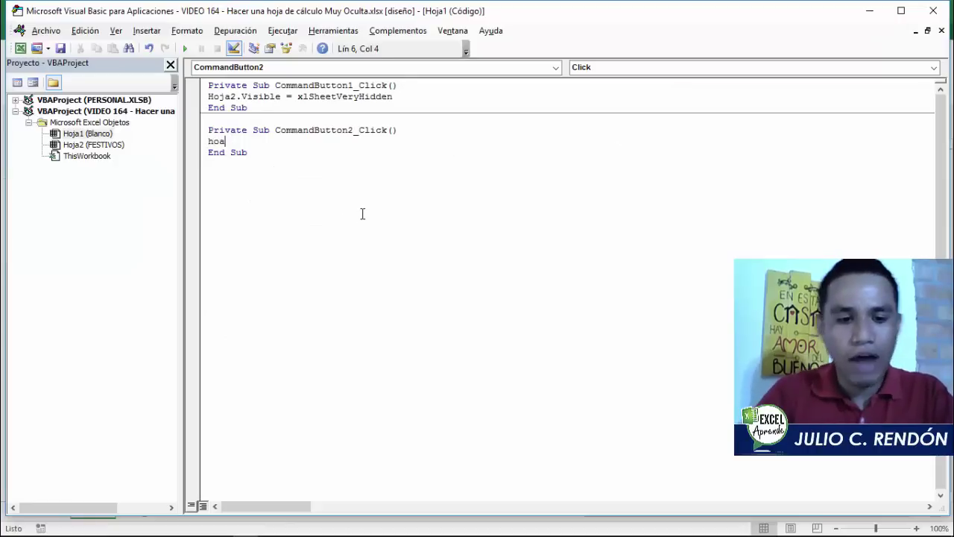
text(2)
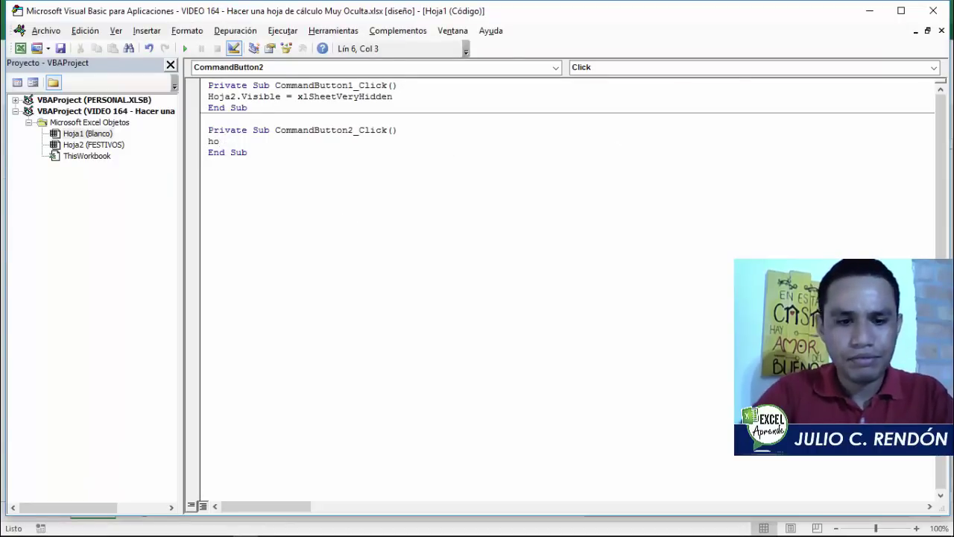
text(.vi)
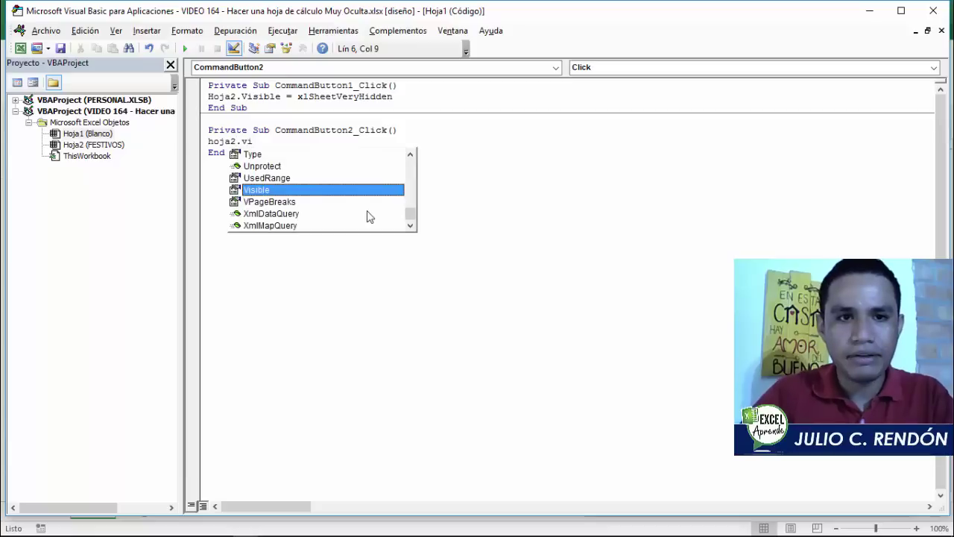
key(Tab)
text(=)
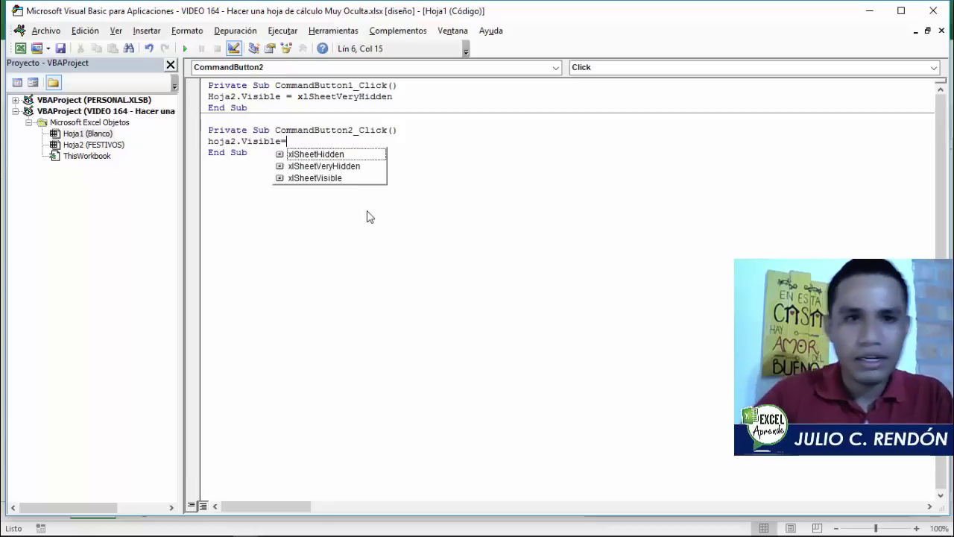
key(Down)
key(Down)
key(Down)
key(Tab)
click(251, 108)
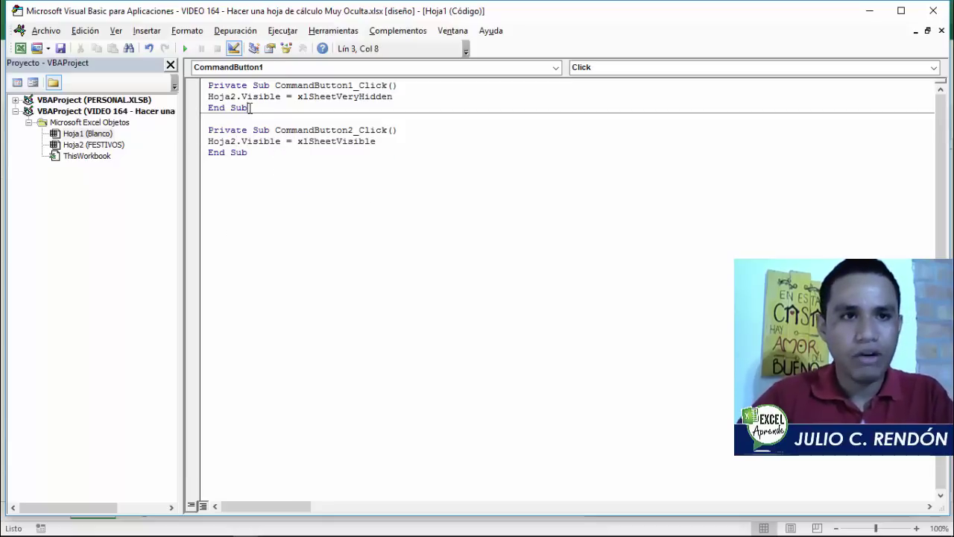
Leave design mode, run 'Hoja FESTIVOS muy Visible', and check the restored FESTIVOS sheet
click(933, 10)
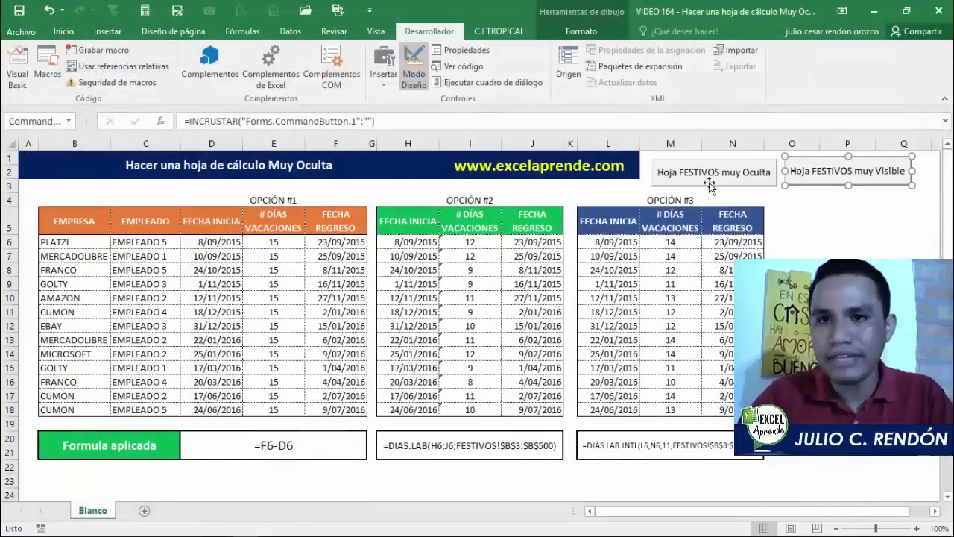
click(415, 78)
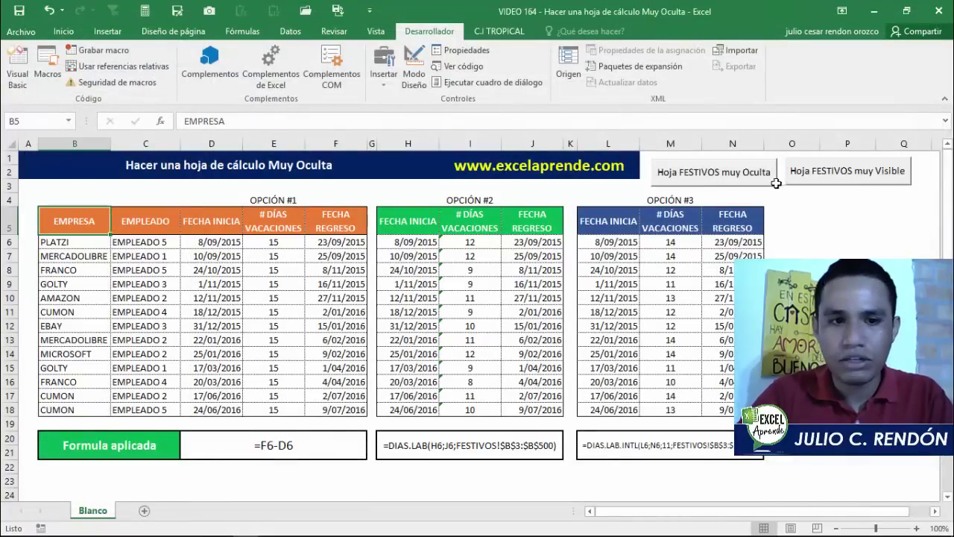
click(820, 178)
click(145, 511)
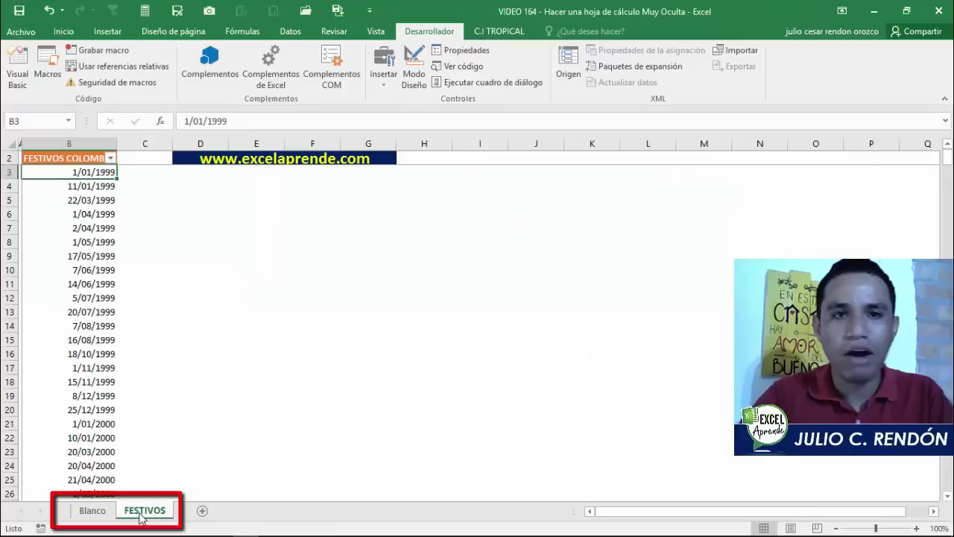
click(88, 511)
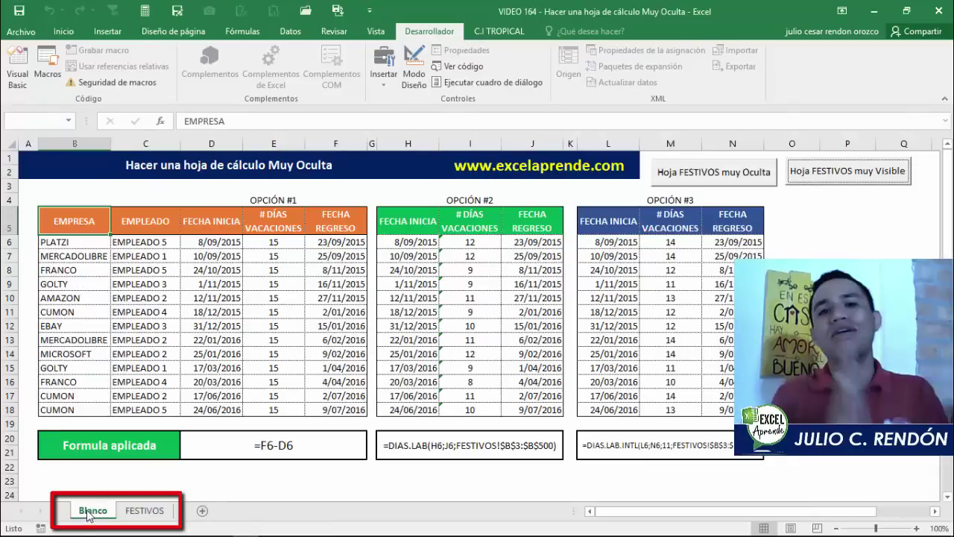